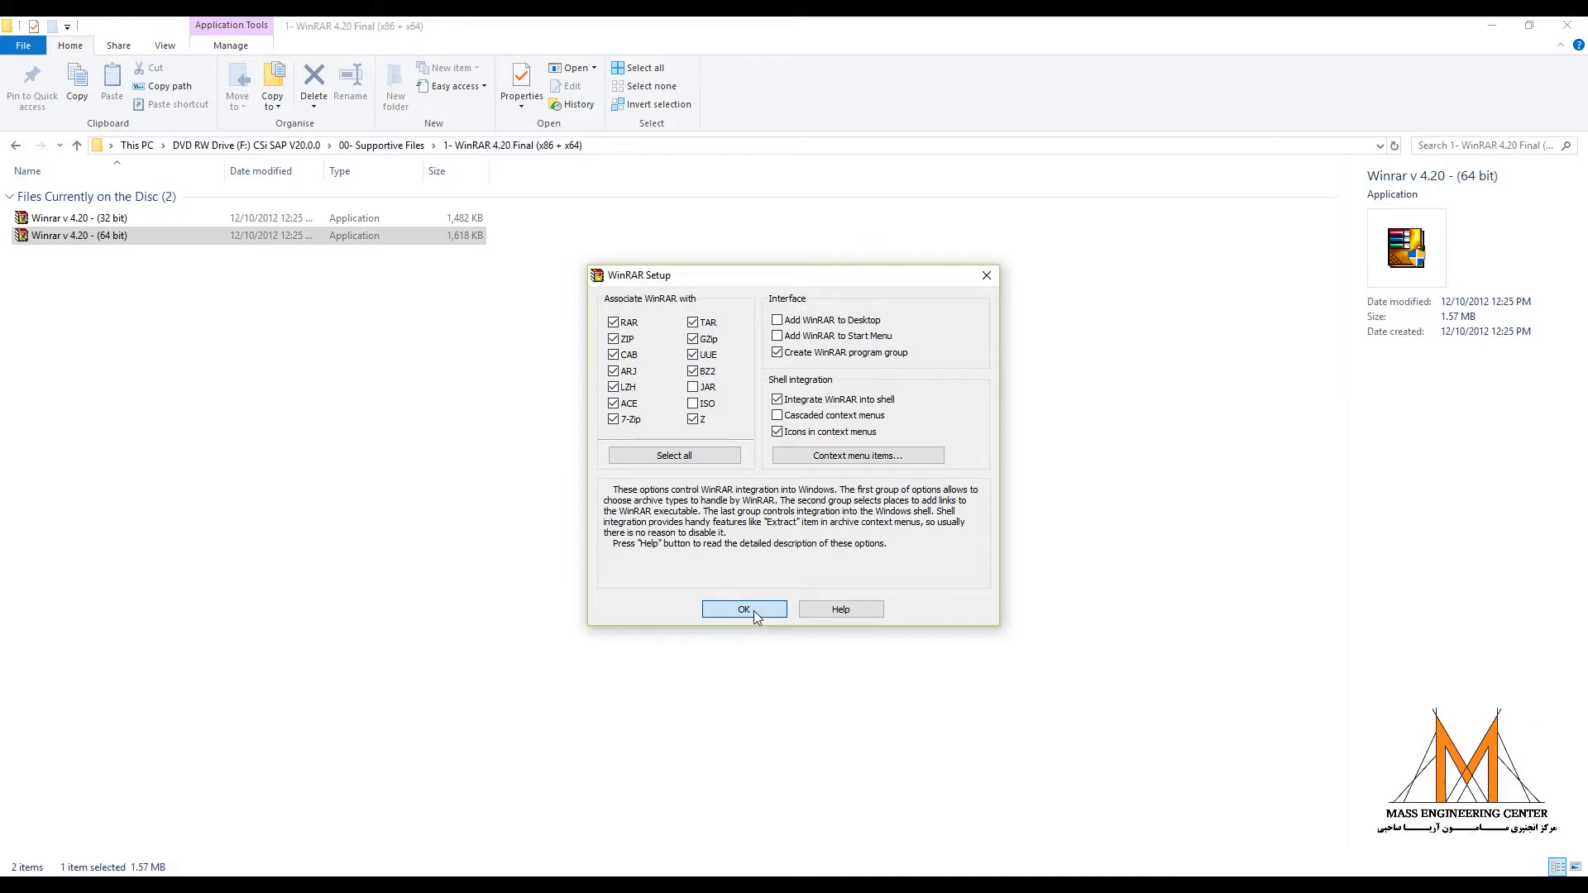
# - Finish the WinRAR setup with the default file associations and shell integration, and return to the 00- Supportive Files folder
pyautogui.click(758, 611)
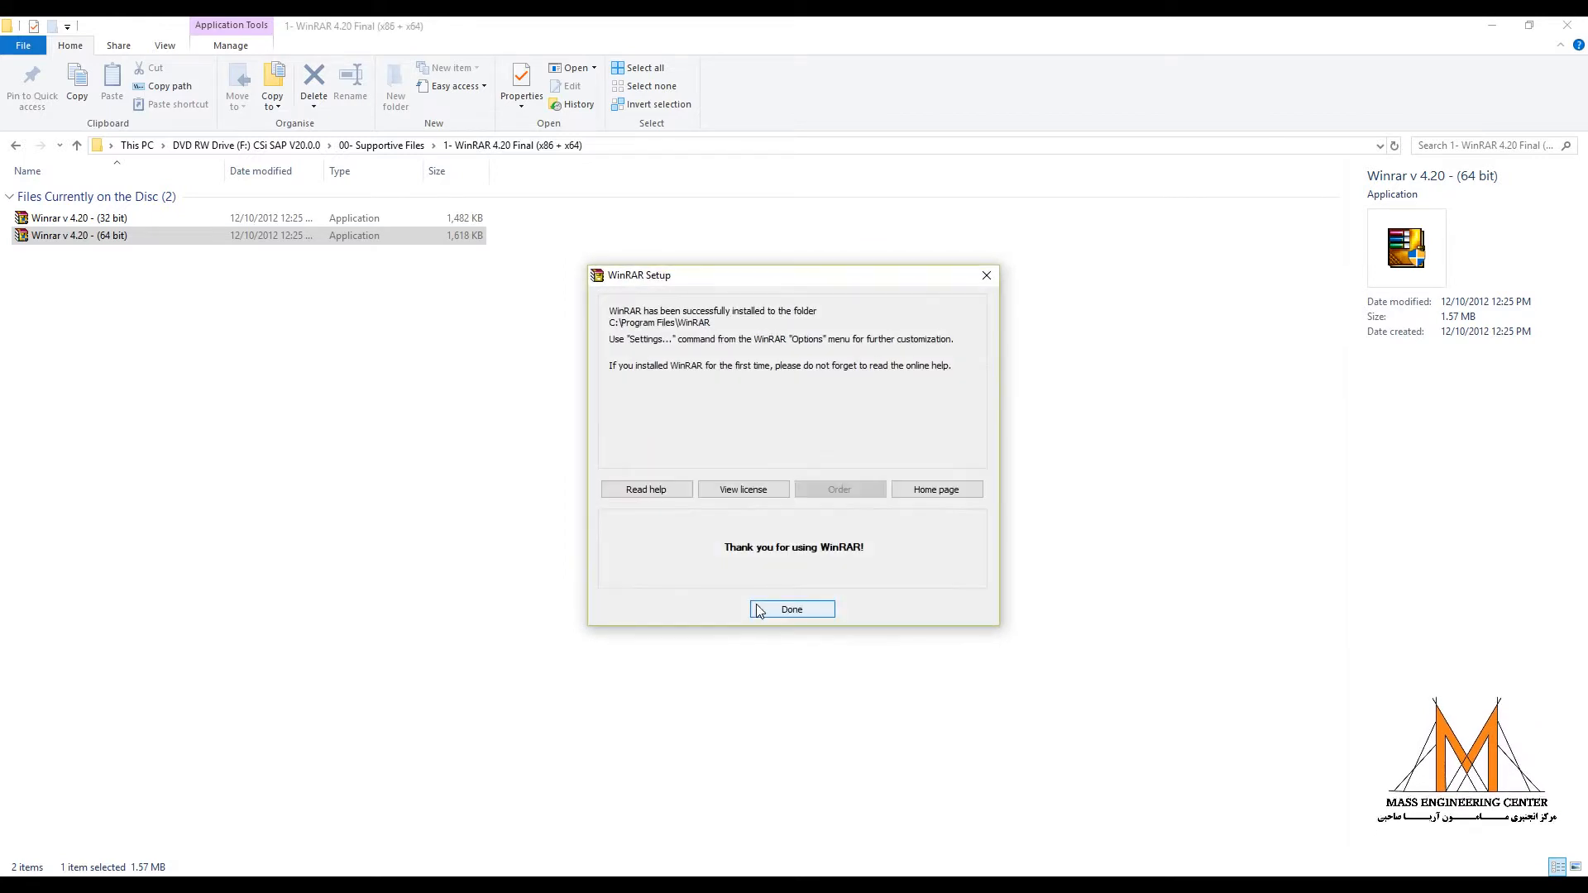
pyautogui.click(782, 610)
pyautogui.press('BackSpace')
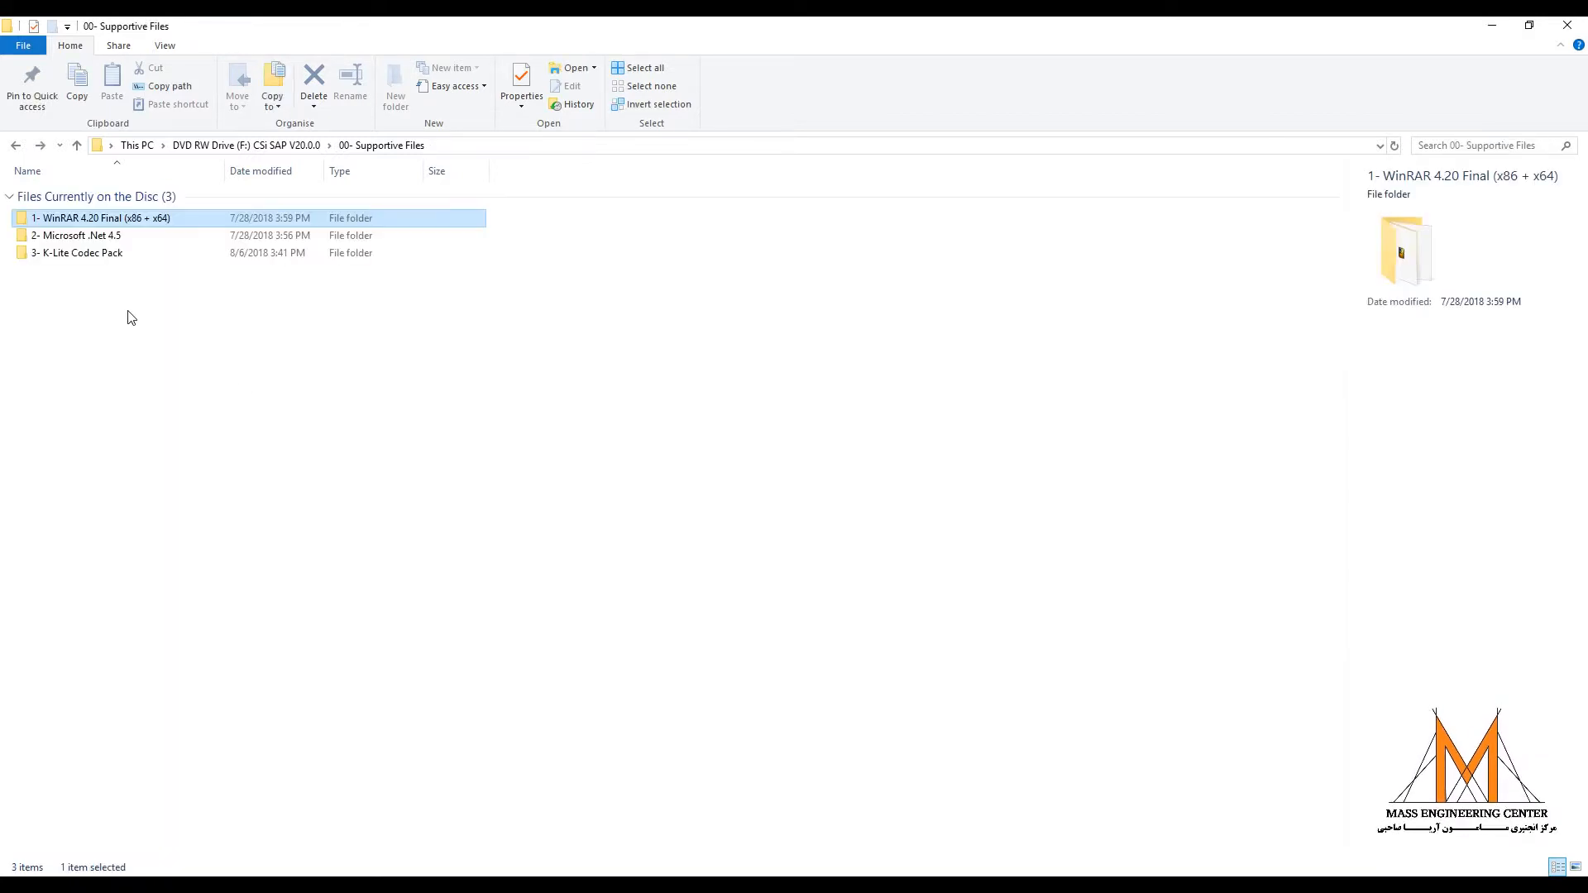
# - Launch the dotnetfx45_full_x86_x64 installer from the 2- Microsoft .Net 4.5 folder
pyautogui.click(83, 236)
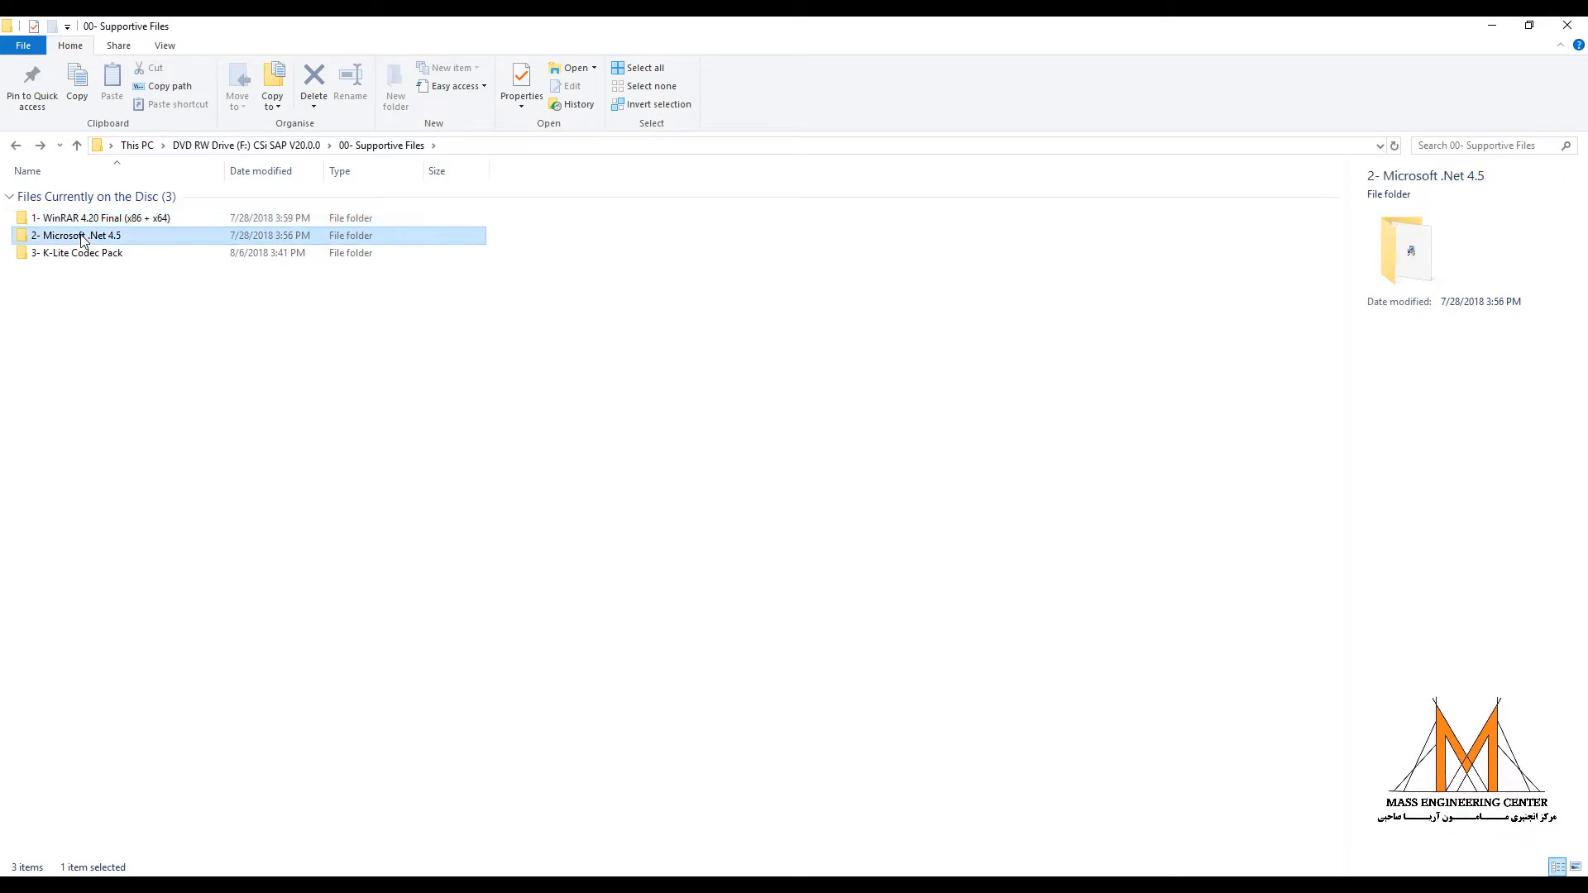
pyautogui.doubleClick(83, 237)
pyautogui.click(74, 222)
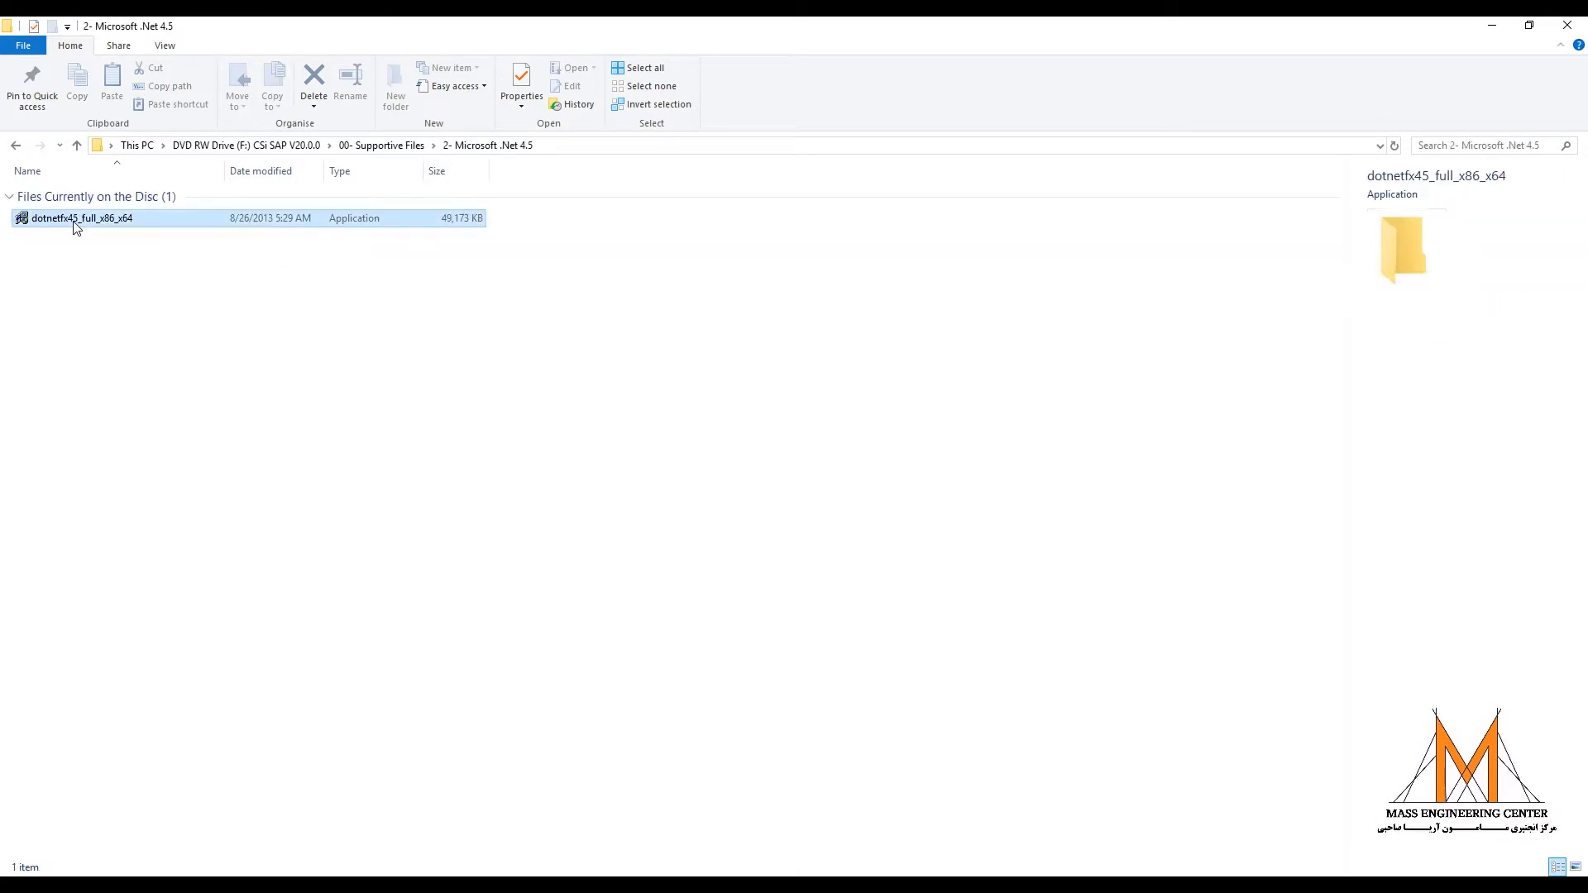
pyautogui.rightClick(74, 223)
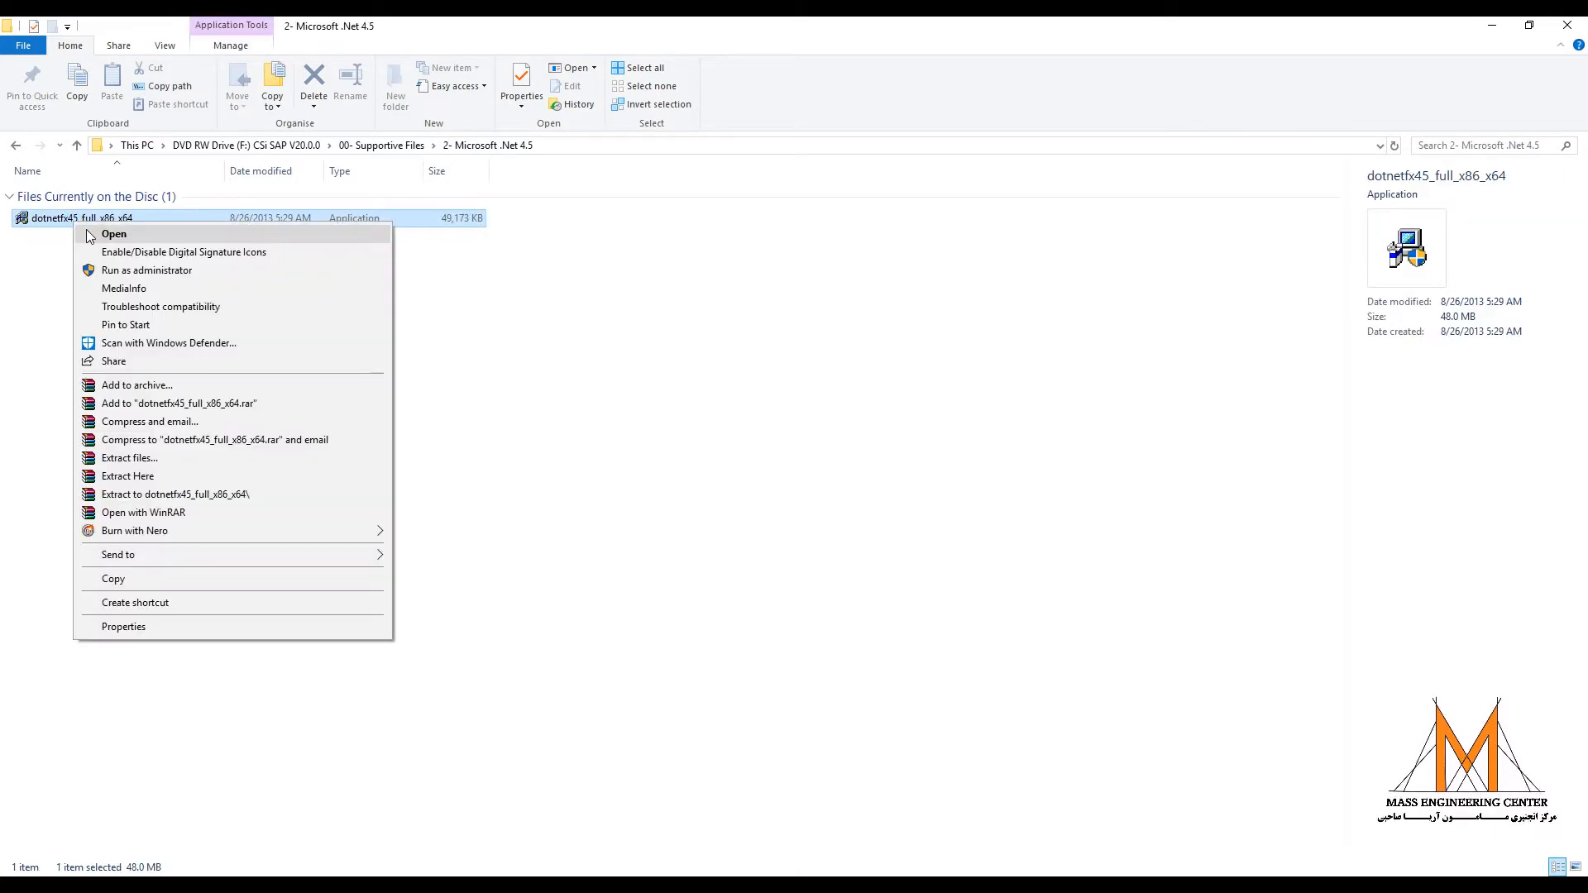
pyautogui.click(90, 235)
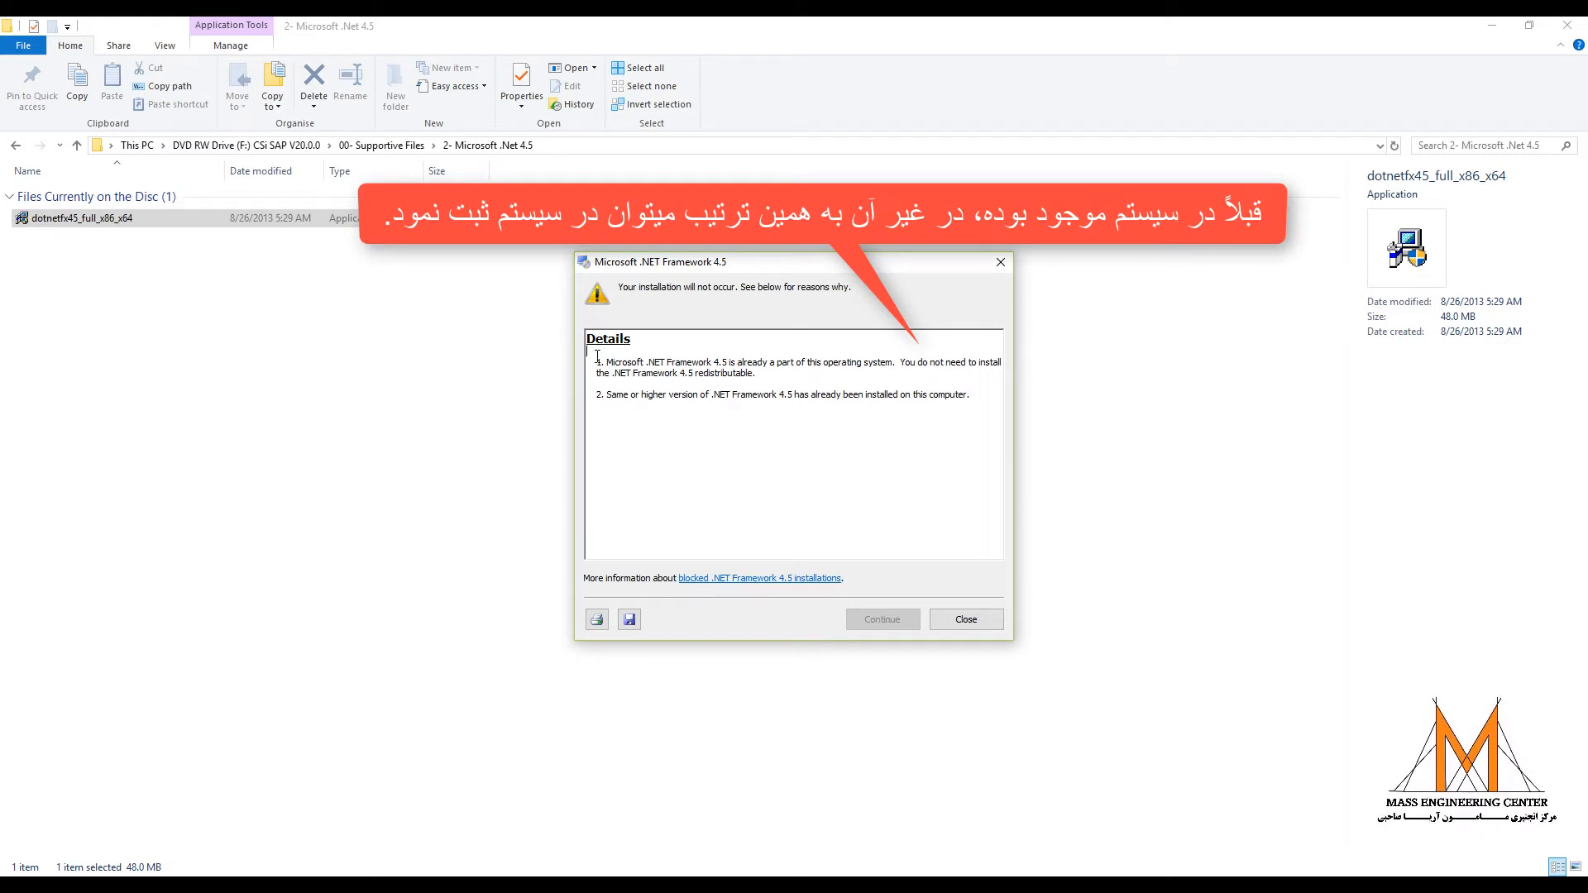
# - Read the details in the Microsoft .NET Framework 4.5 installer, close it and go back to the 00- Supportive Files folder
pyautogui.moveTo(597, 355); pyautogui.dragTo(756, 373)
pyautogui.click(756, 373)
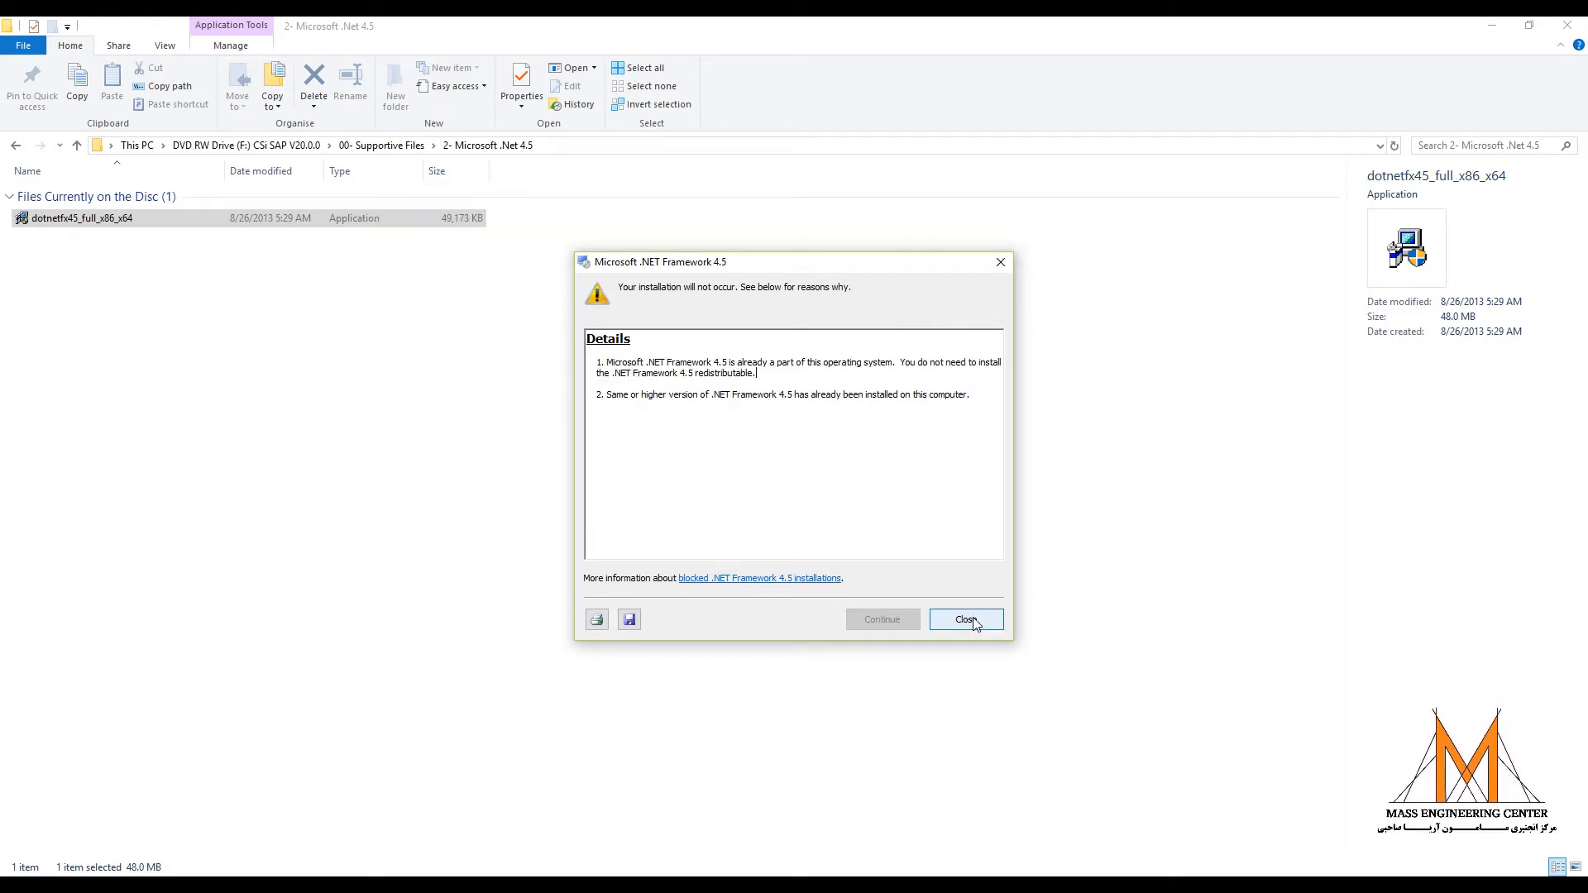
pyautogui.click(966, 620)
pyautogui.click(16, 148)
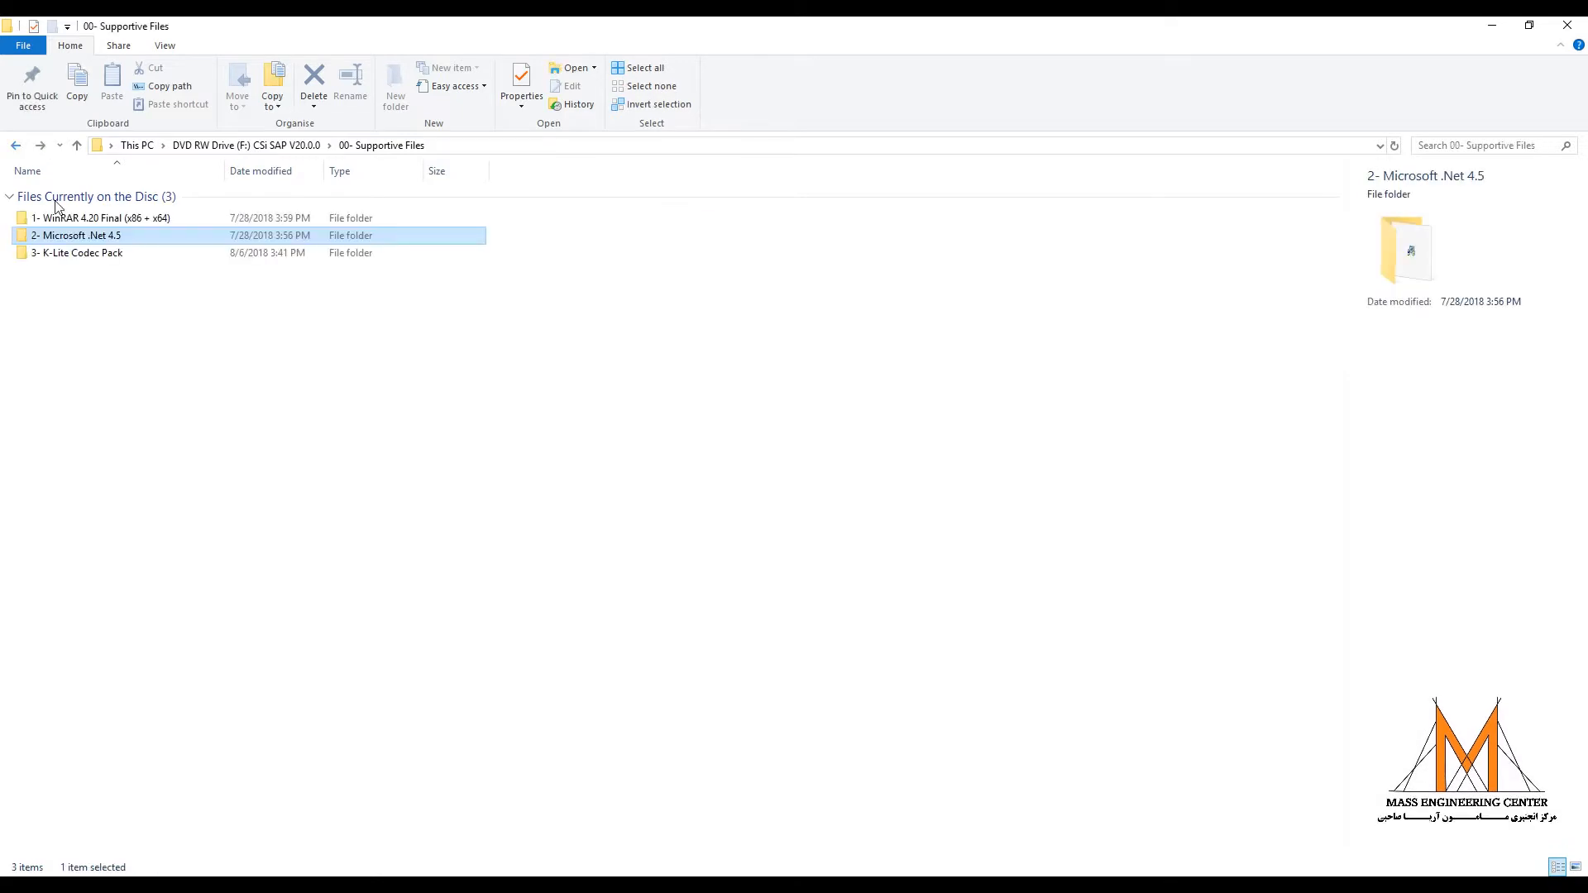
# - Launch the K-Lite_Codec_Pack installer from the 3- K-Lite Codec Pack folder
pyautogui.click(91, 256)
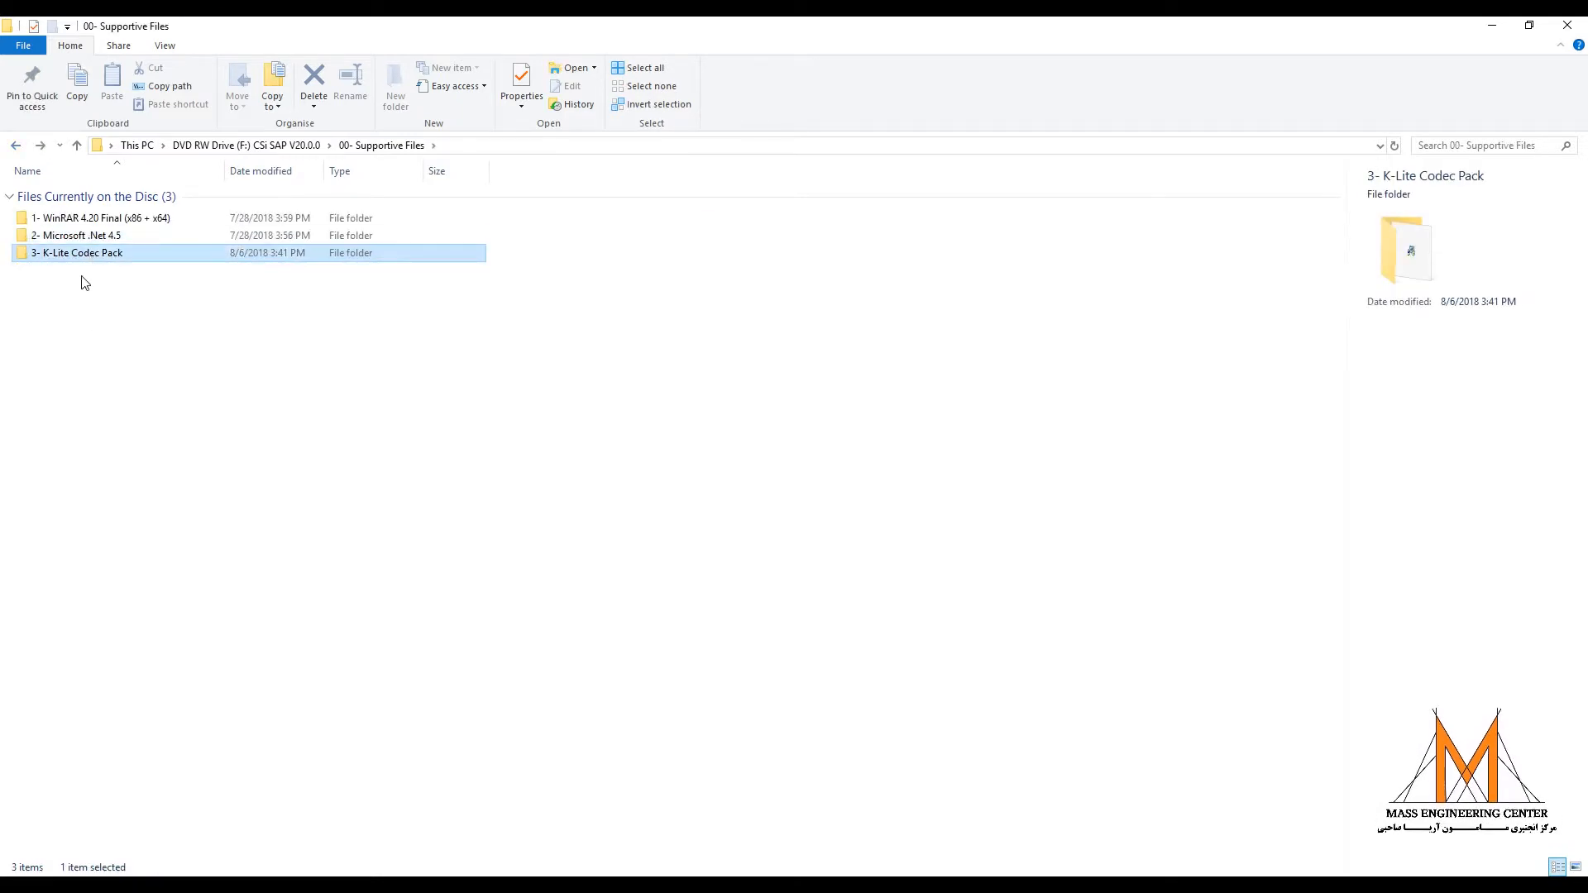
pyautogui.doubleClick(83, 255)
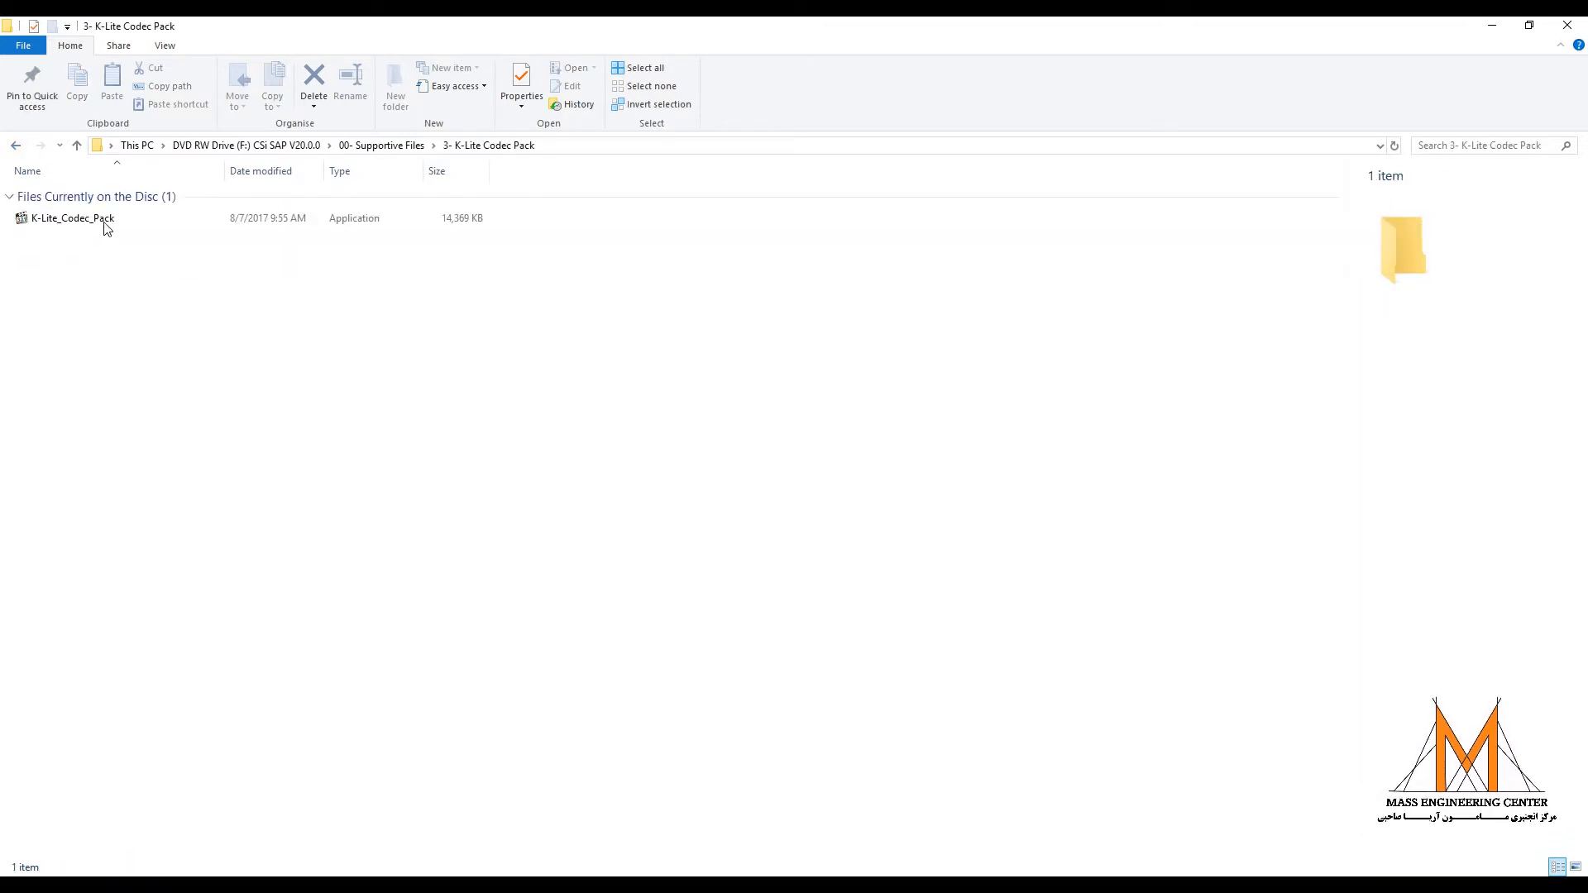
pyautogui.click(92, 226)
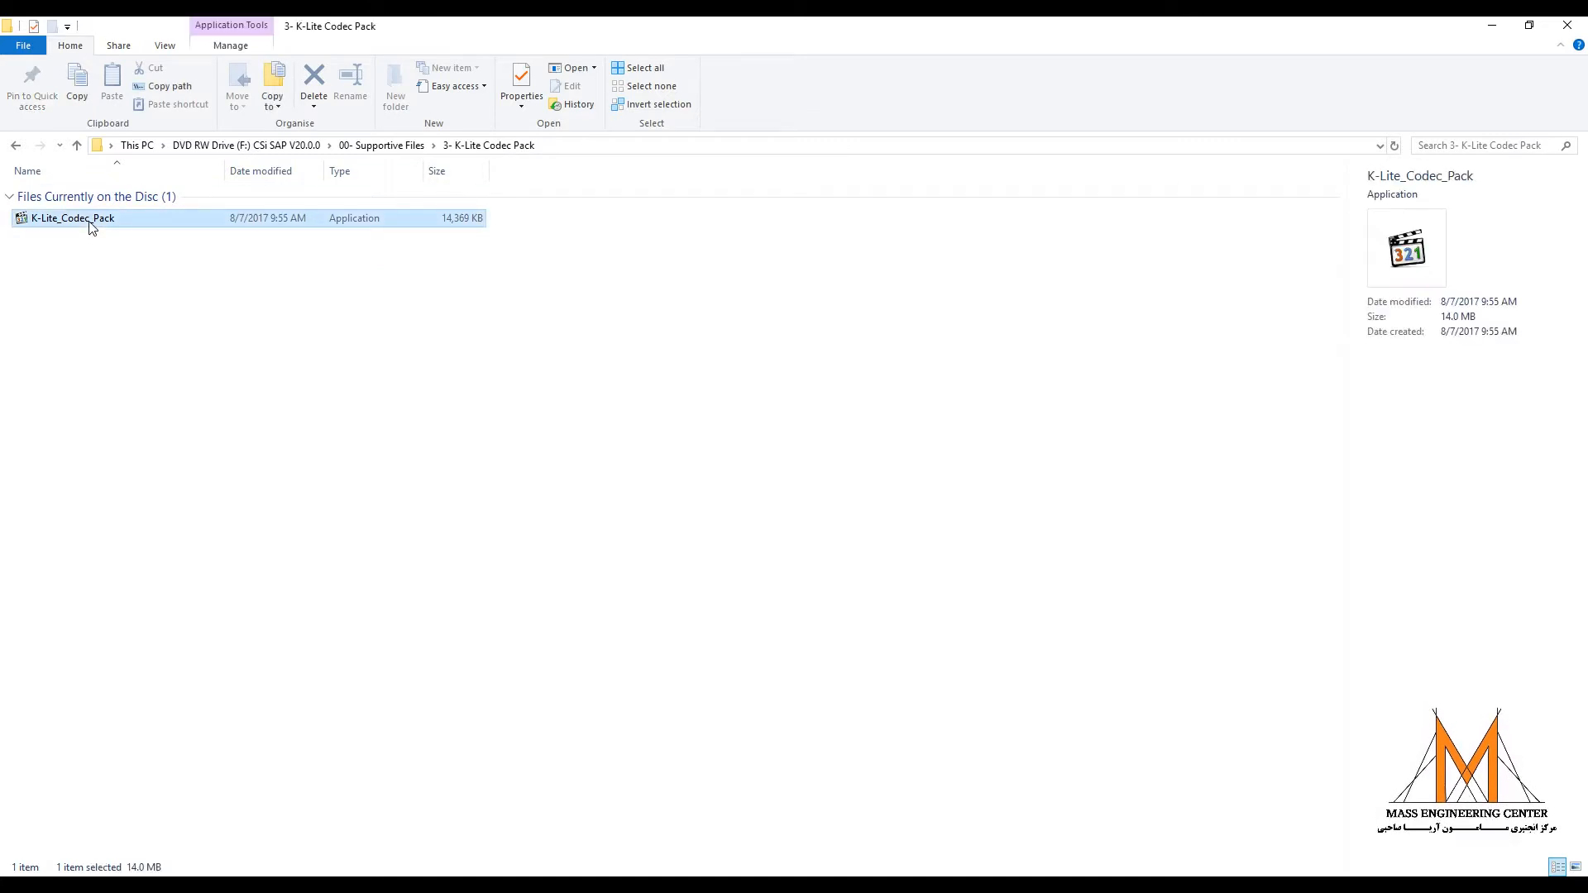
pyautogui.doubleClick(91, 225)
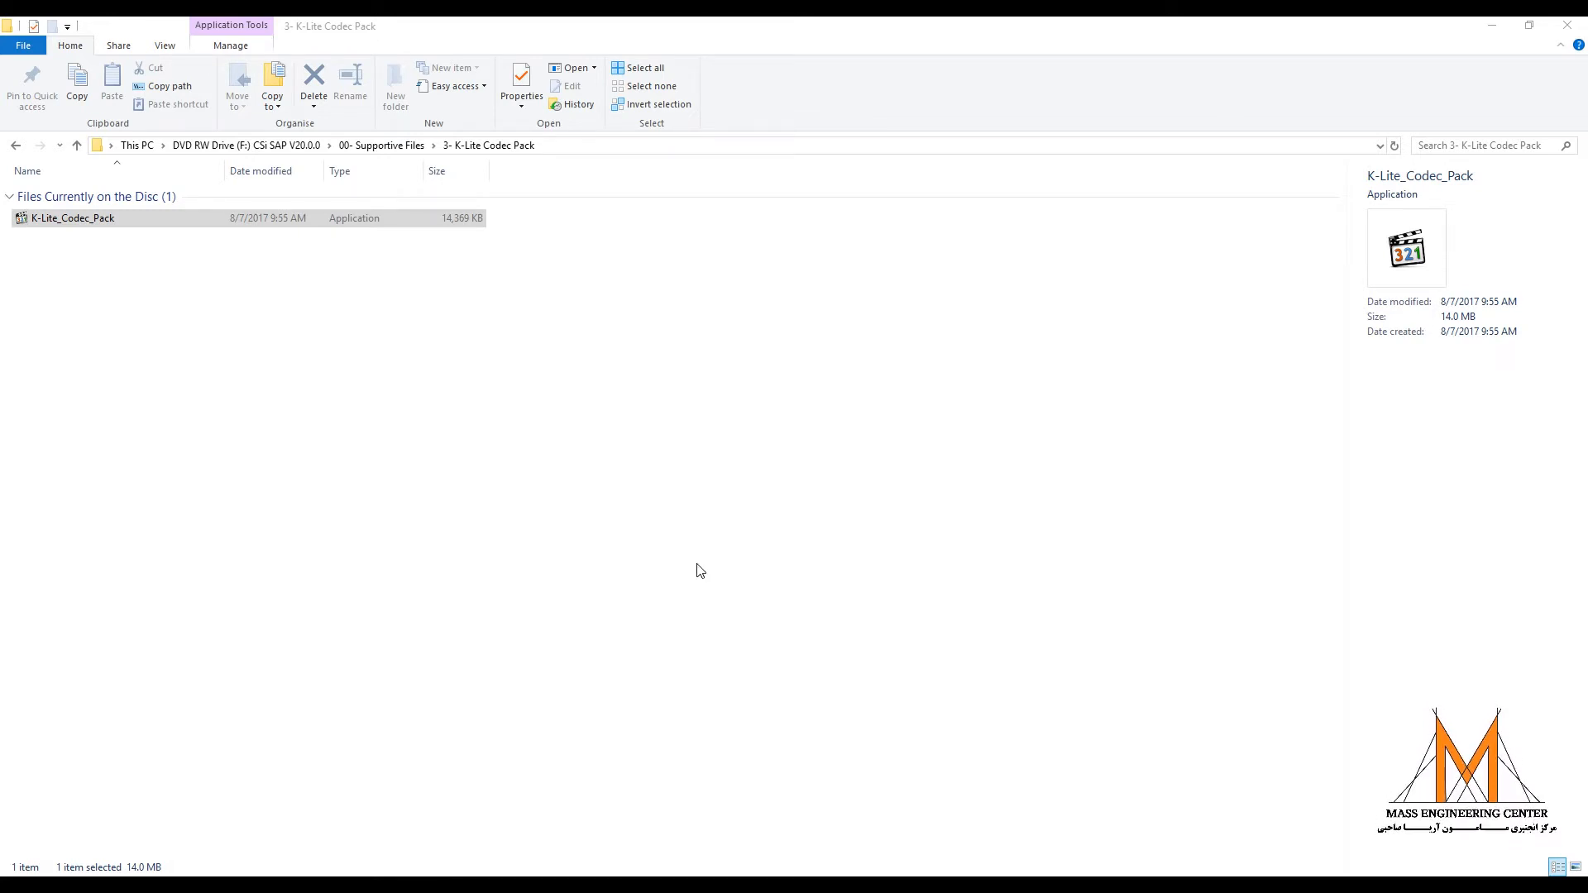
# - Install K-Lite Codec Pack with the Default profile, default options, no file associations and 2.0 (stereo) speakers, and exit the setup
pyautogui.click(891, 622)
pyautogui.click(893, 624)
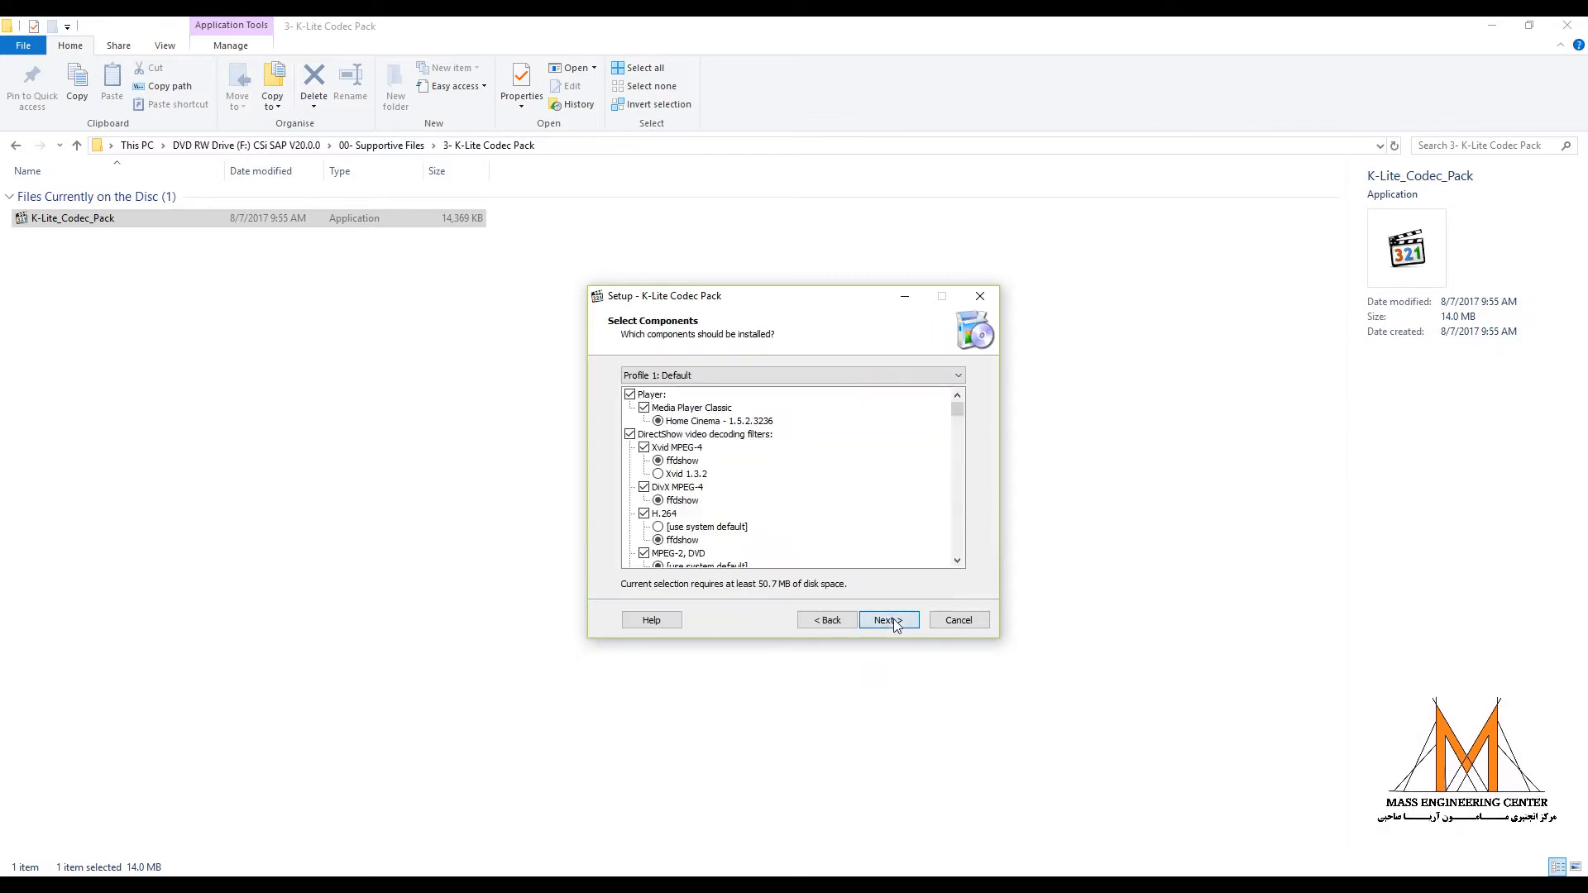
pyautogui.click(893, 622)
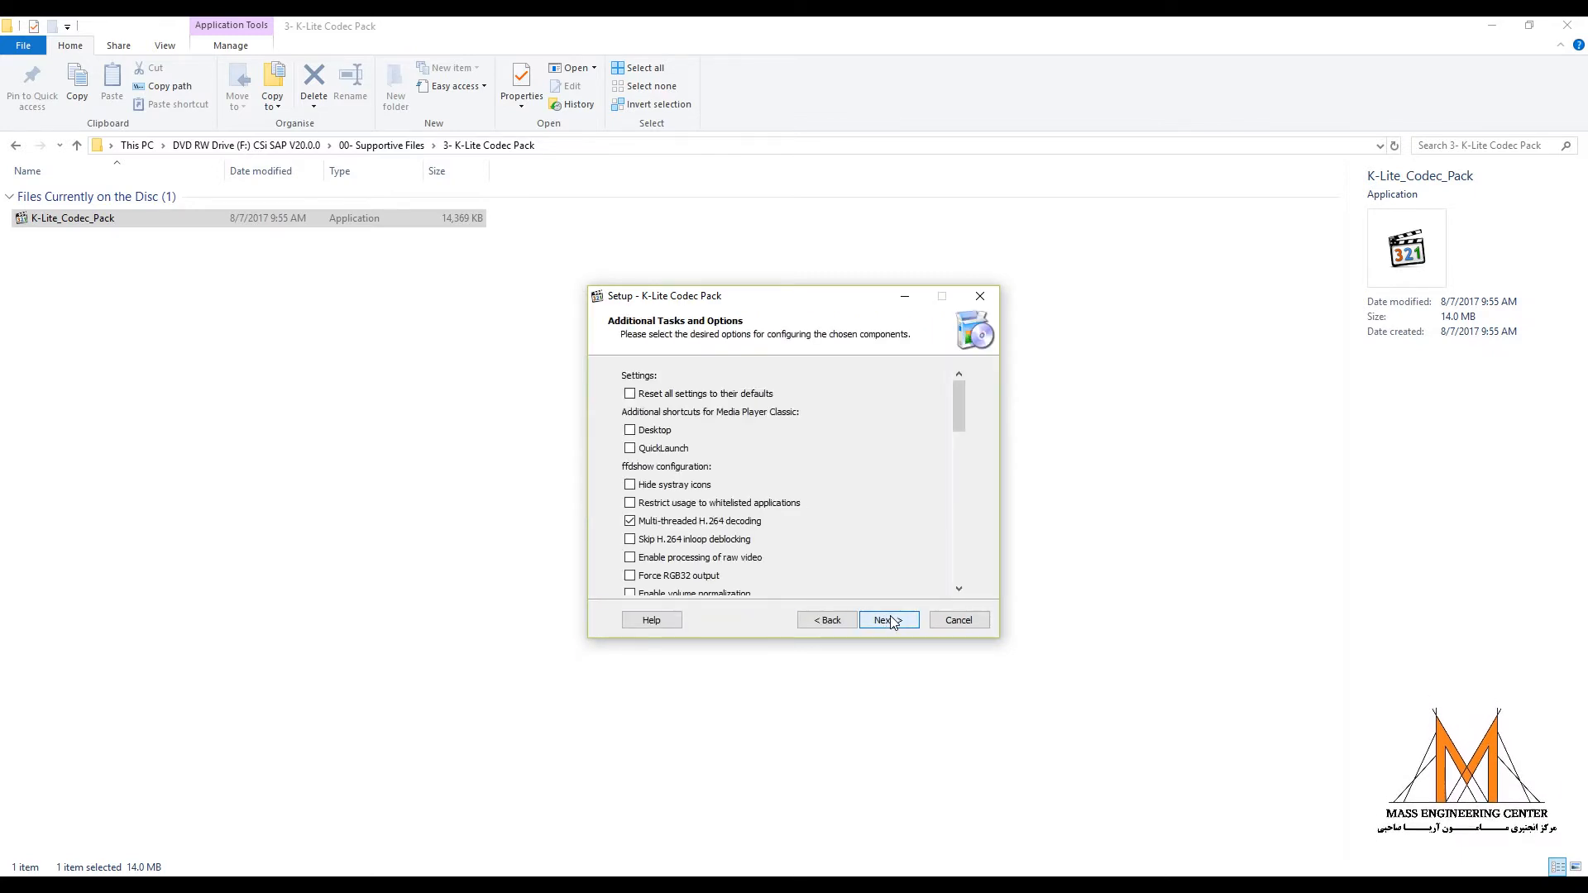
pyautogui.click(892, 622)
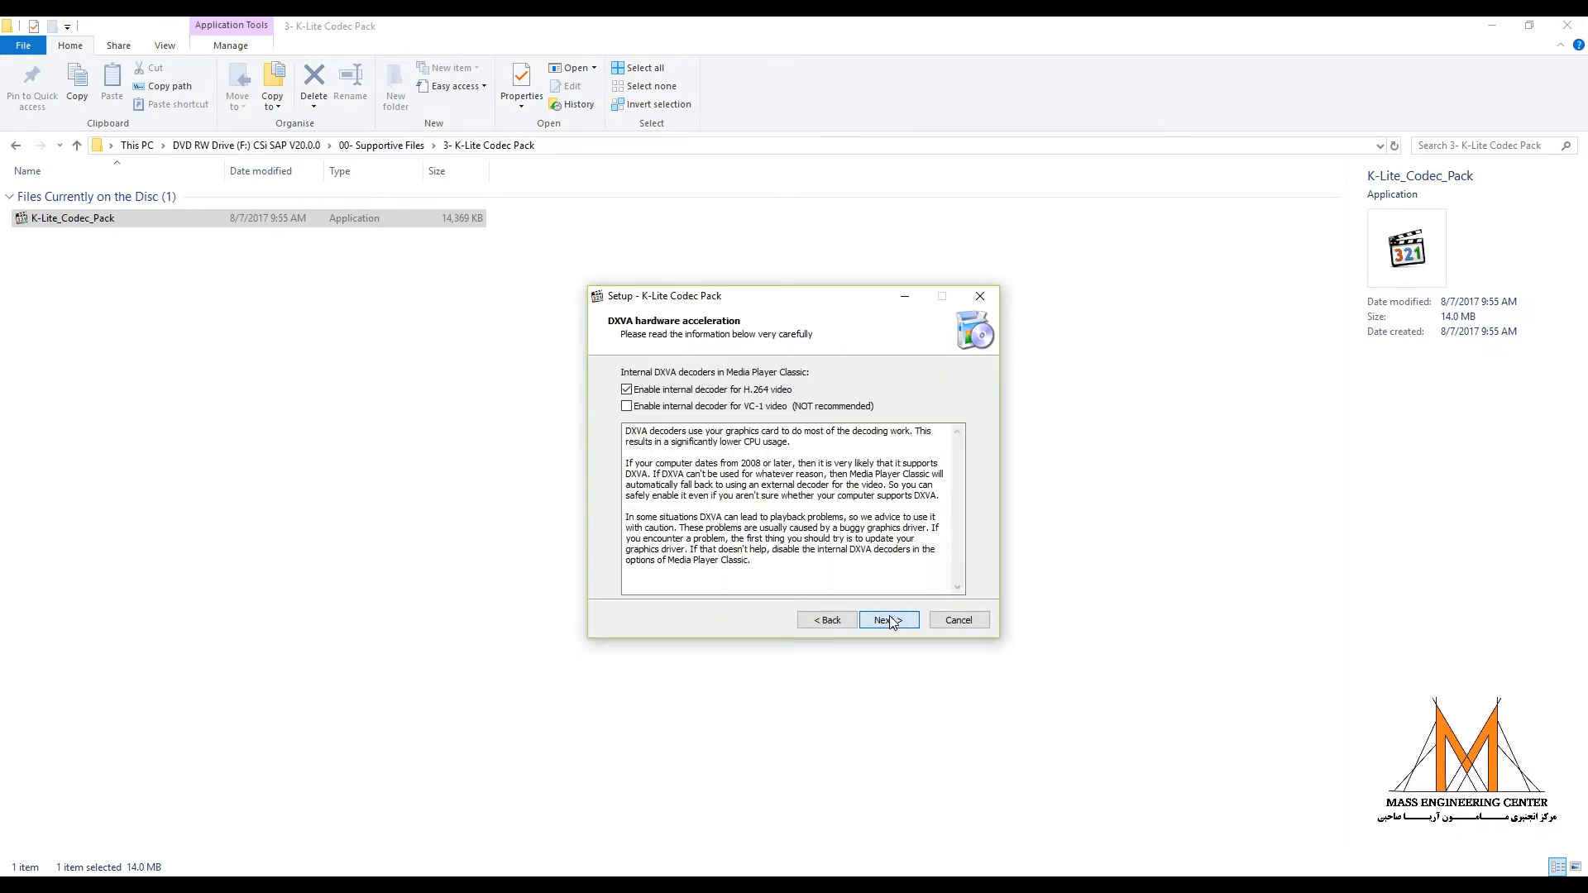
pyautogui.click(891, 622)
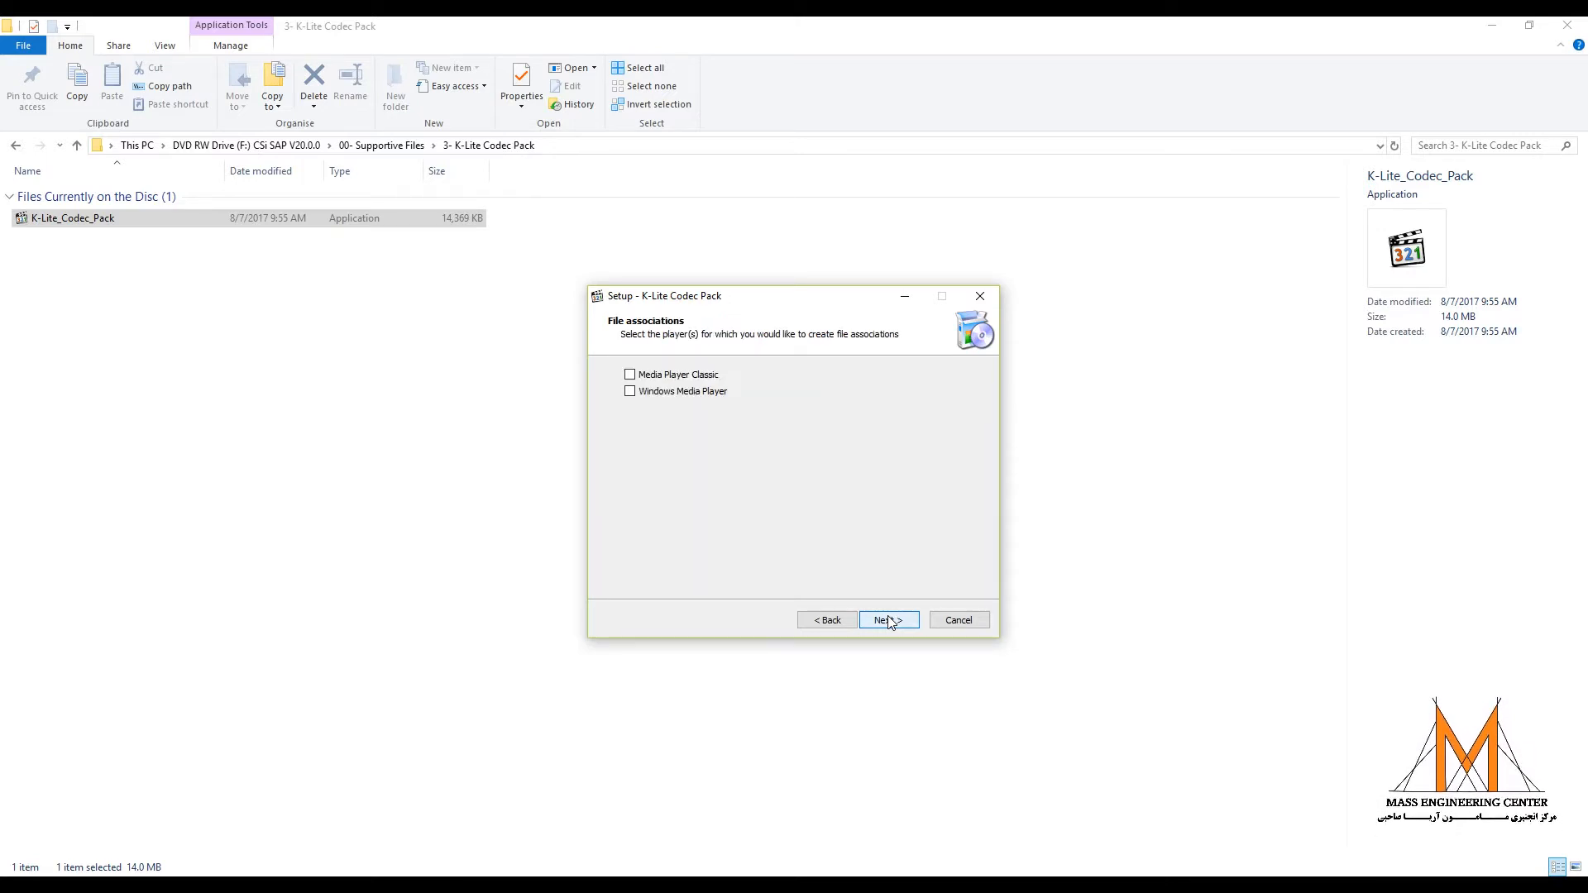
pyautogui.click(891, 622)
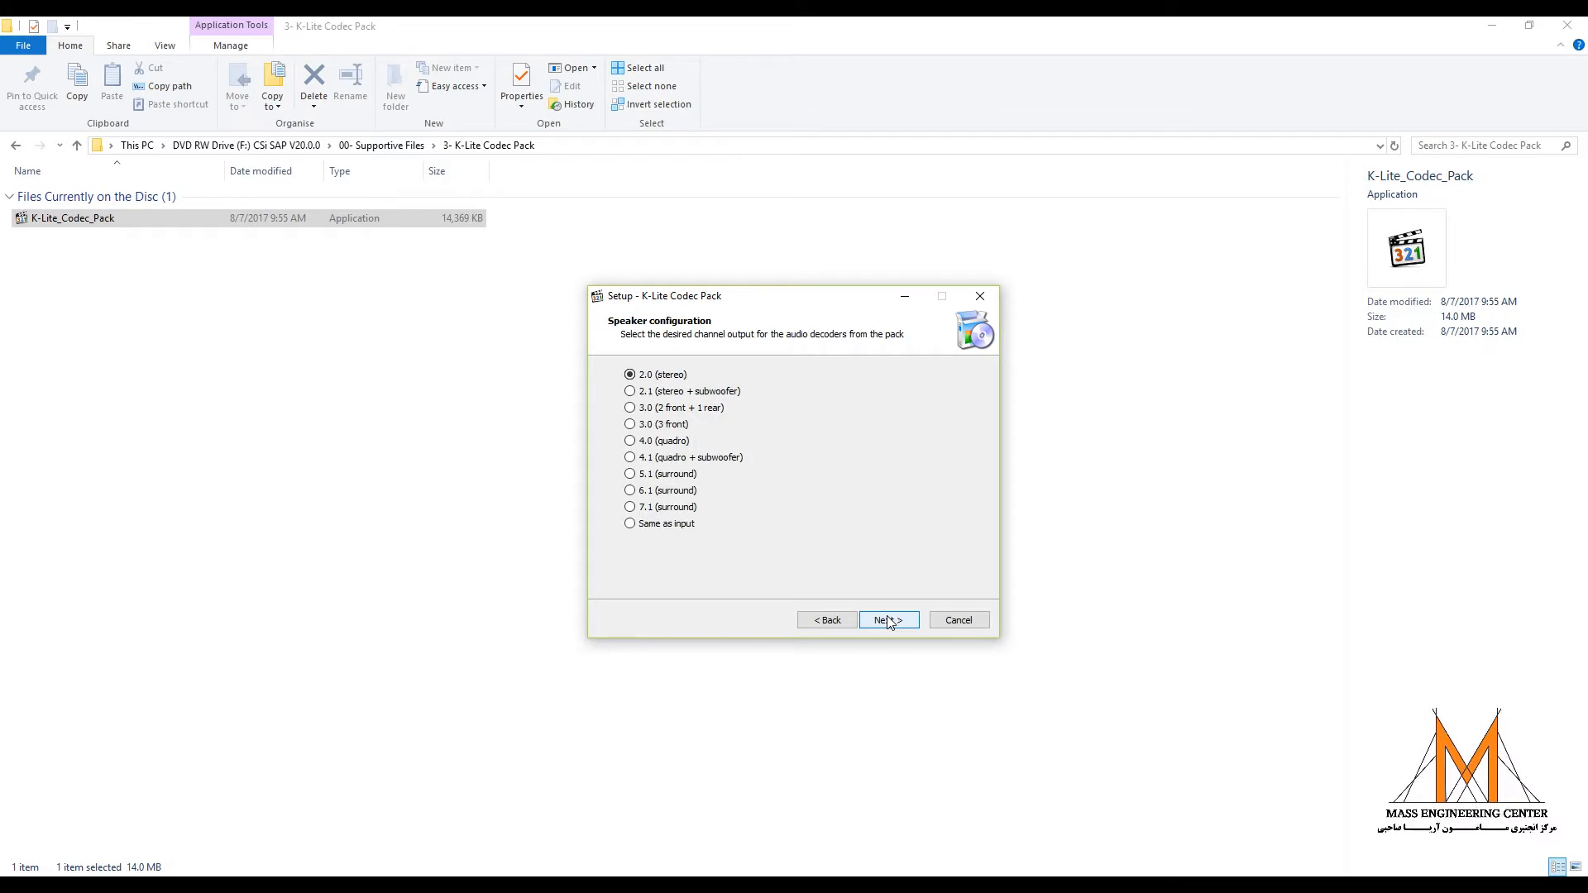
pyautogui.click(890, 623)
pyautogui.click(887, 620)
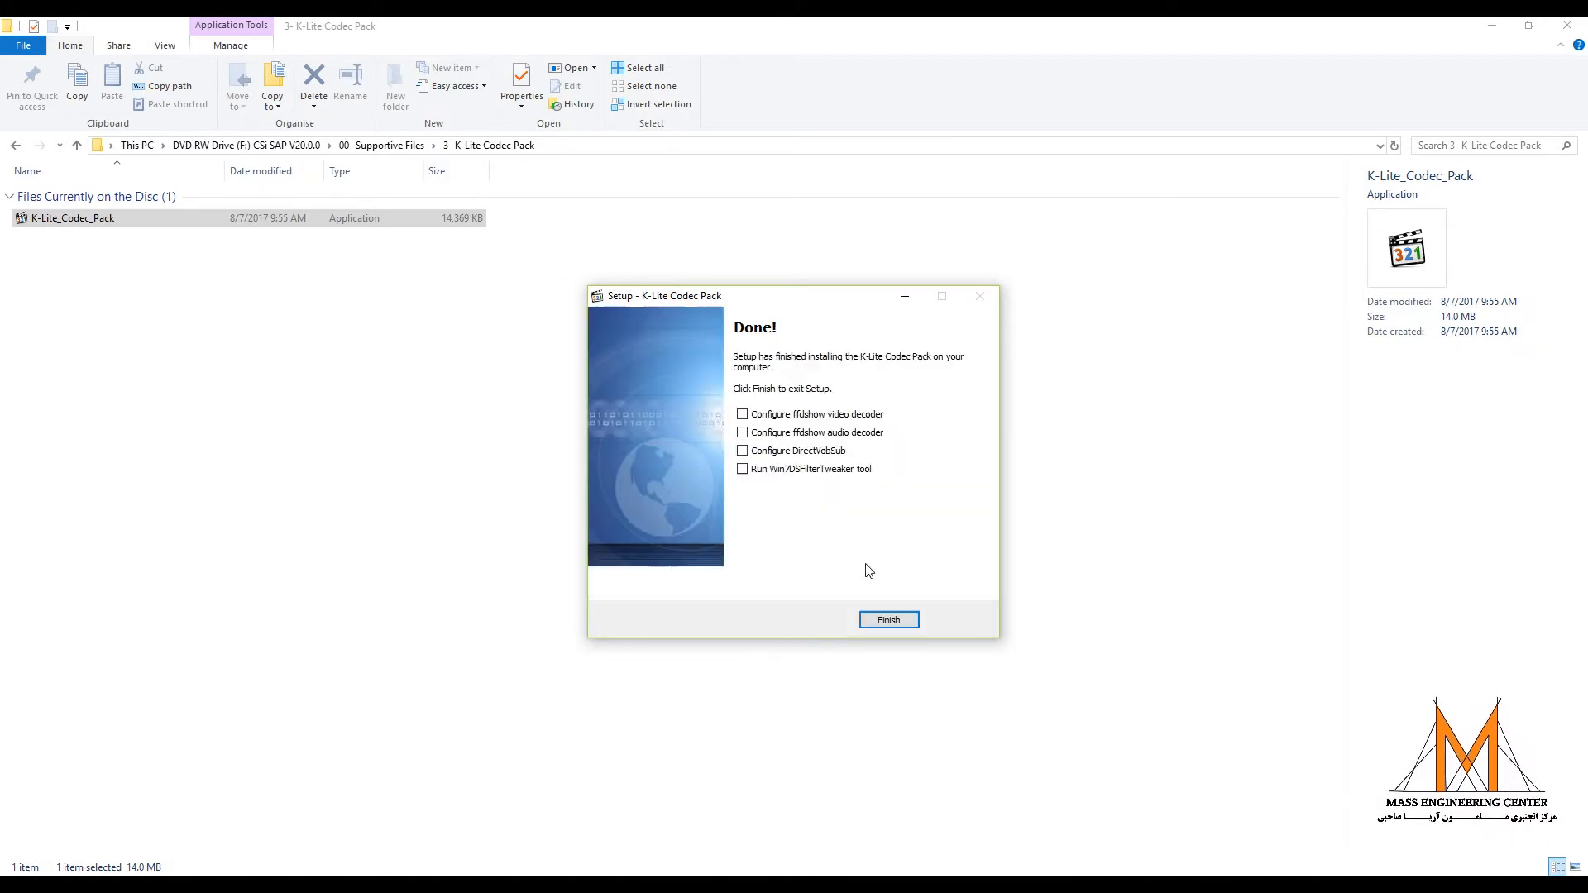
pyautogui.click(895, 620)
# - Open the CSi SAP2000 V.20.0.0 archive from the disc's 01- CSi SAP2000 V.20.0.0 Software folder
pyautogui.press('BackSpace')
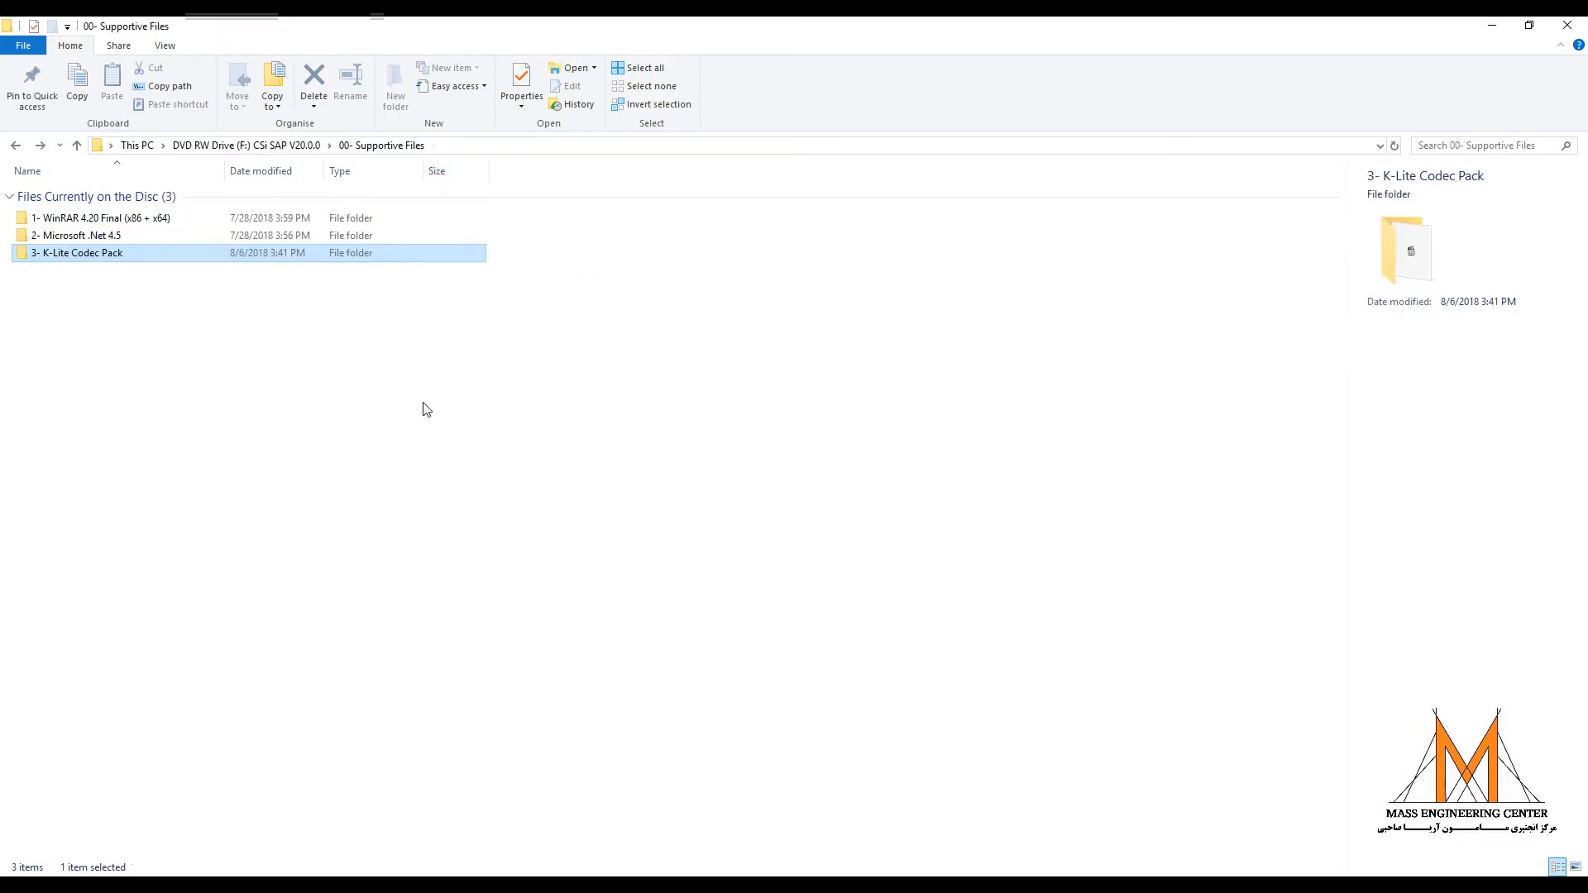
pyautogui.press('BackSpace')
pyautogui.doubleClick(83, 236)
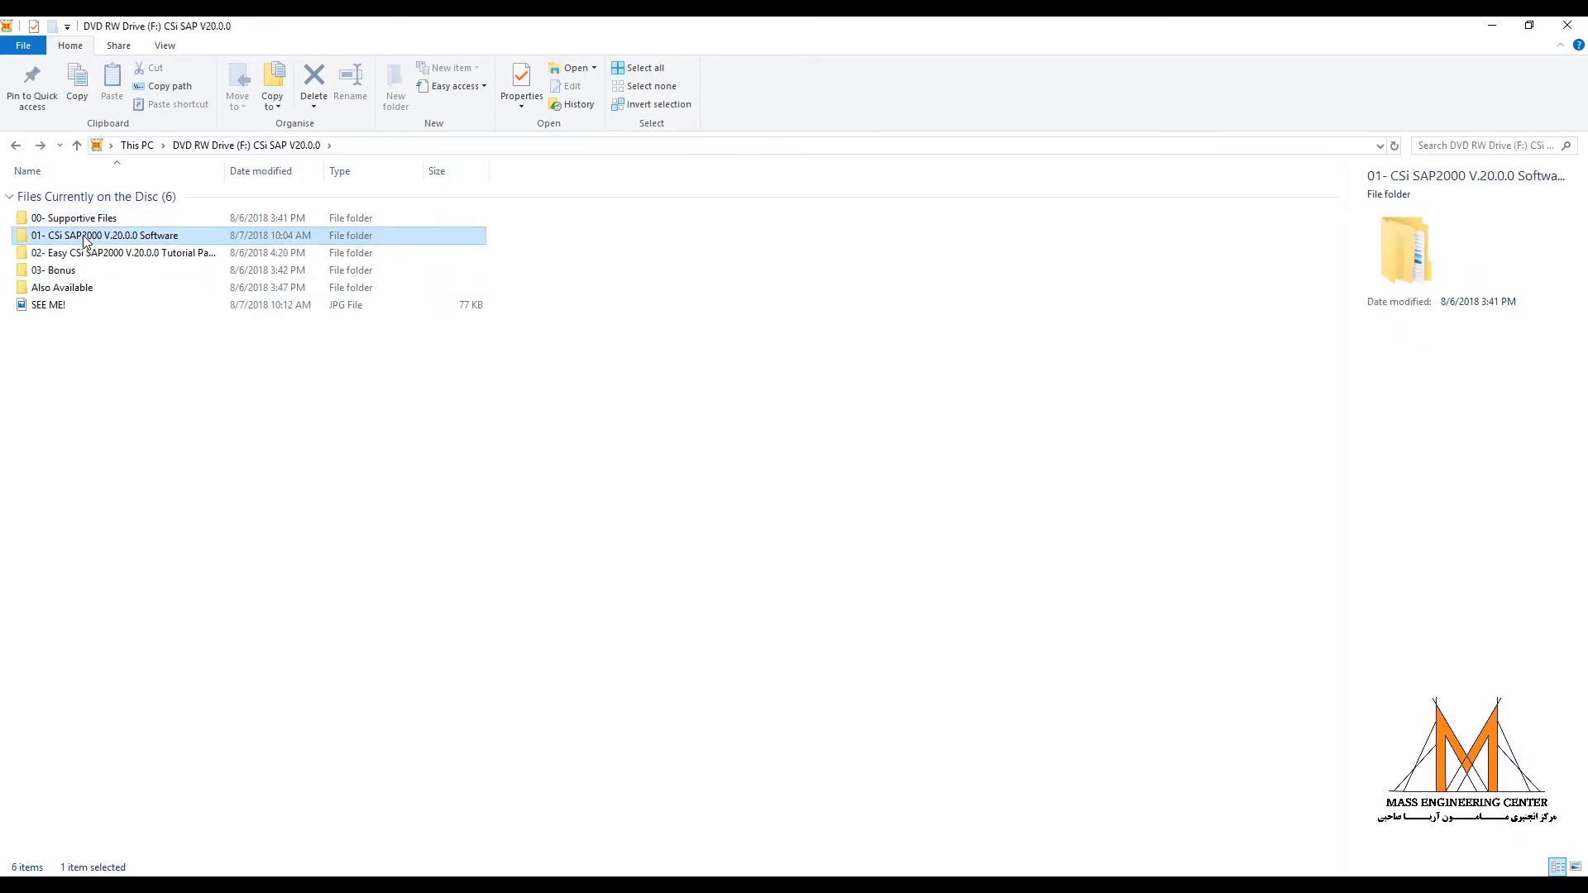
pyautogui.rightClick(85, 222)
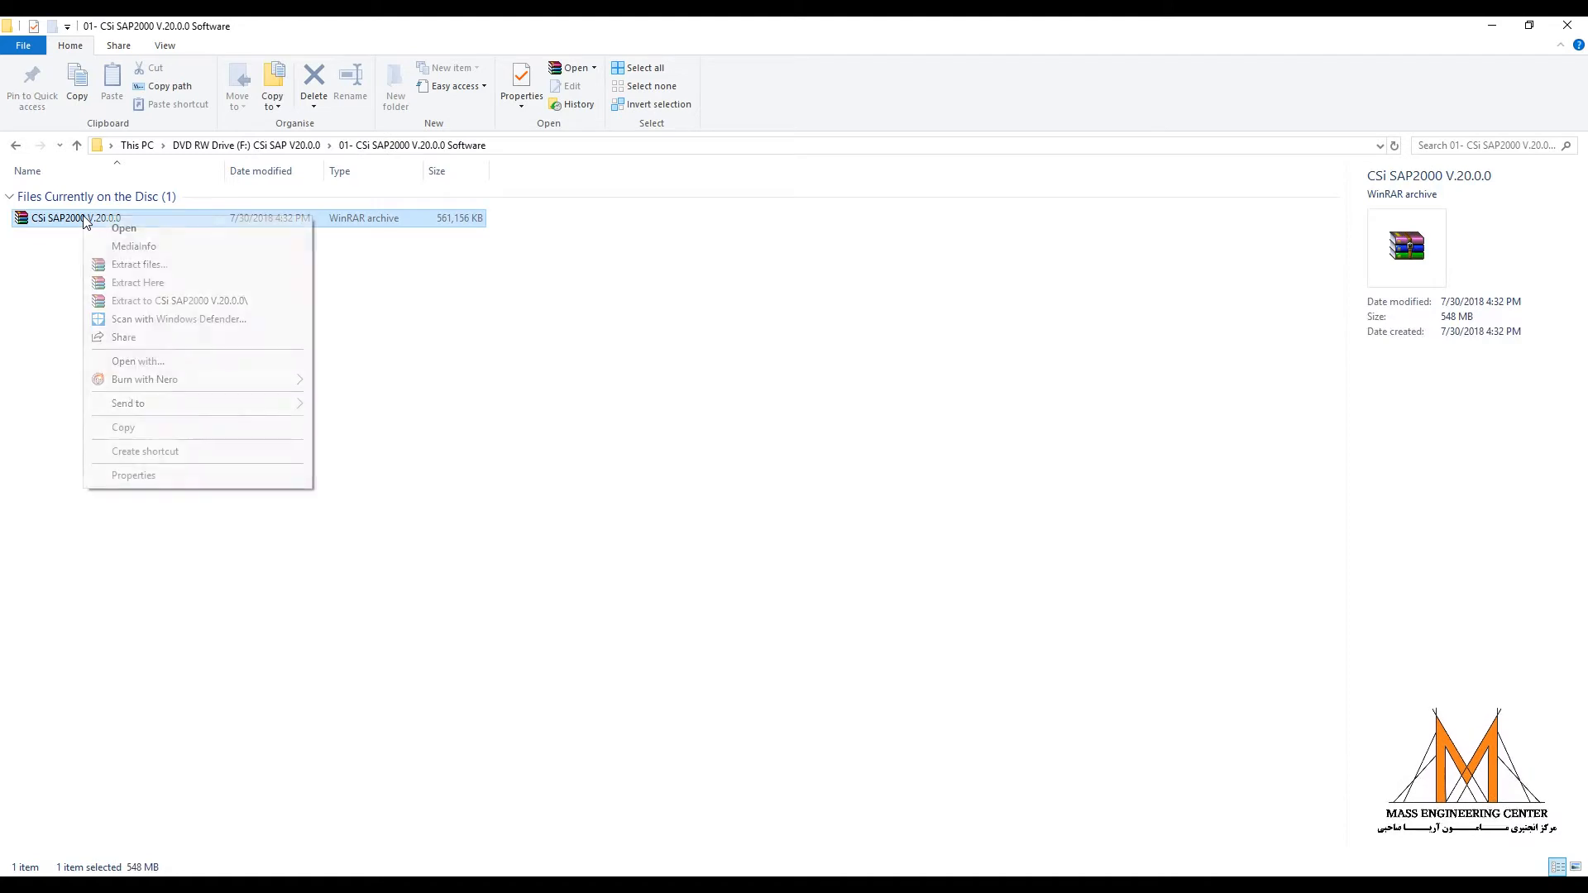
pyautogui.click(121, 232)
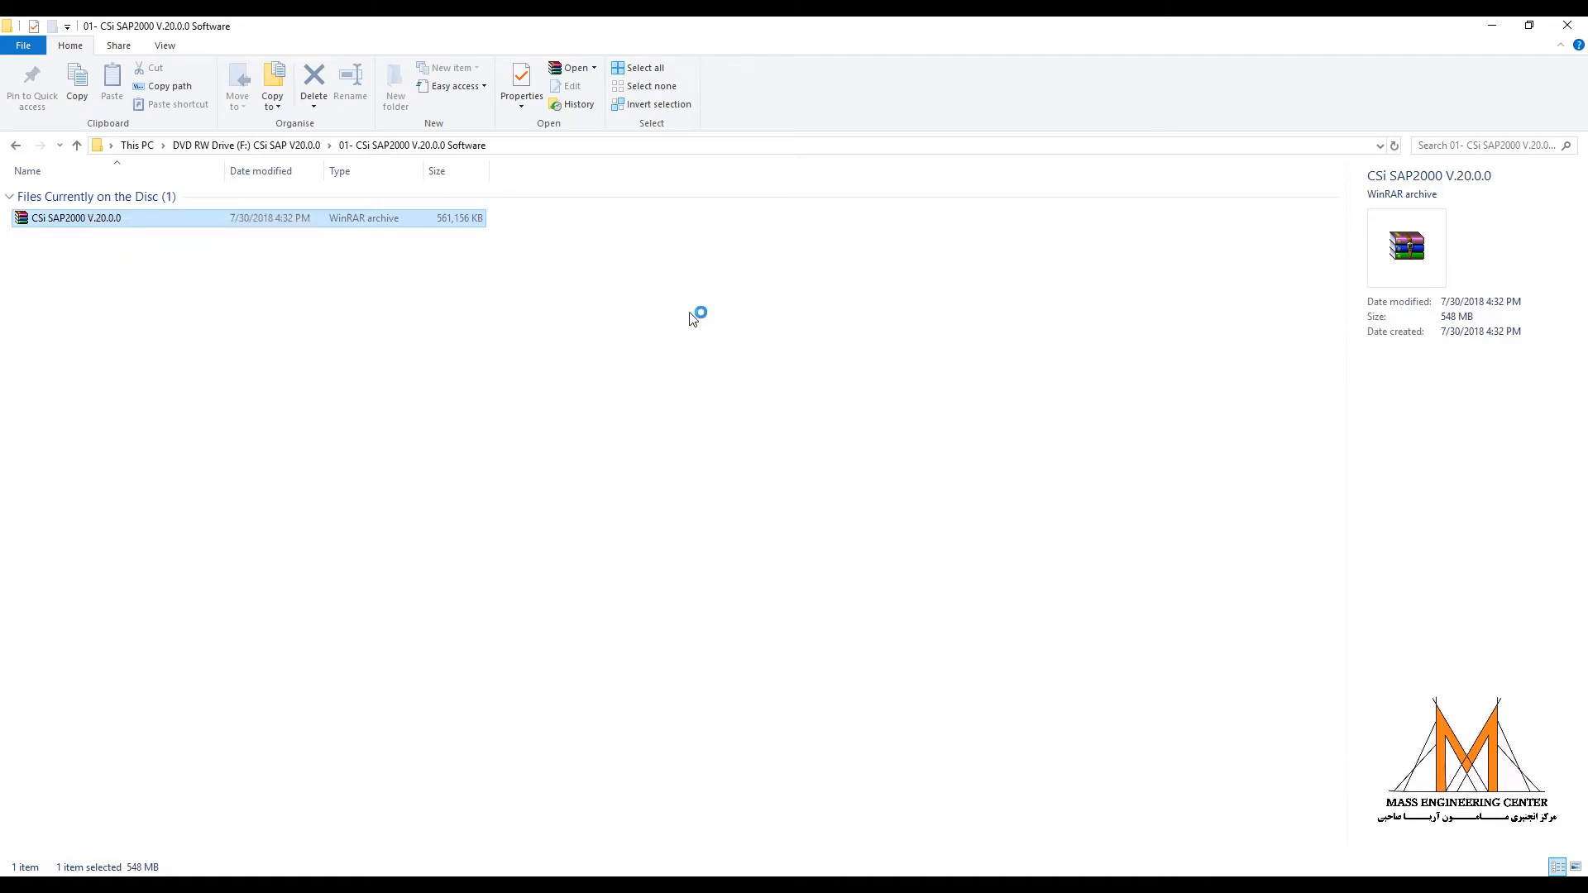
# - Extract the archive to a desktop folder using the destination path C:\Users\User\Desktop\SAP2000 V20
pyautogui.click(476, 302)
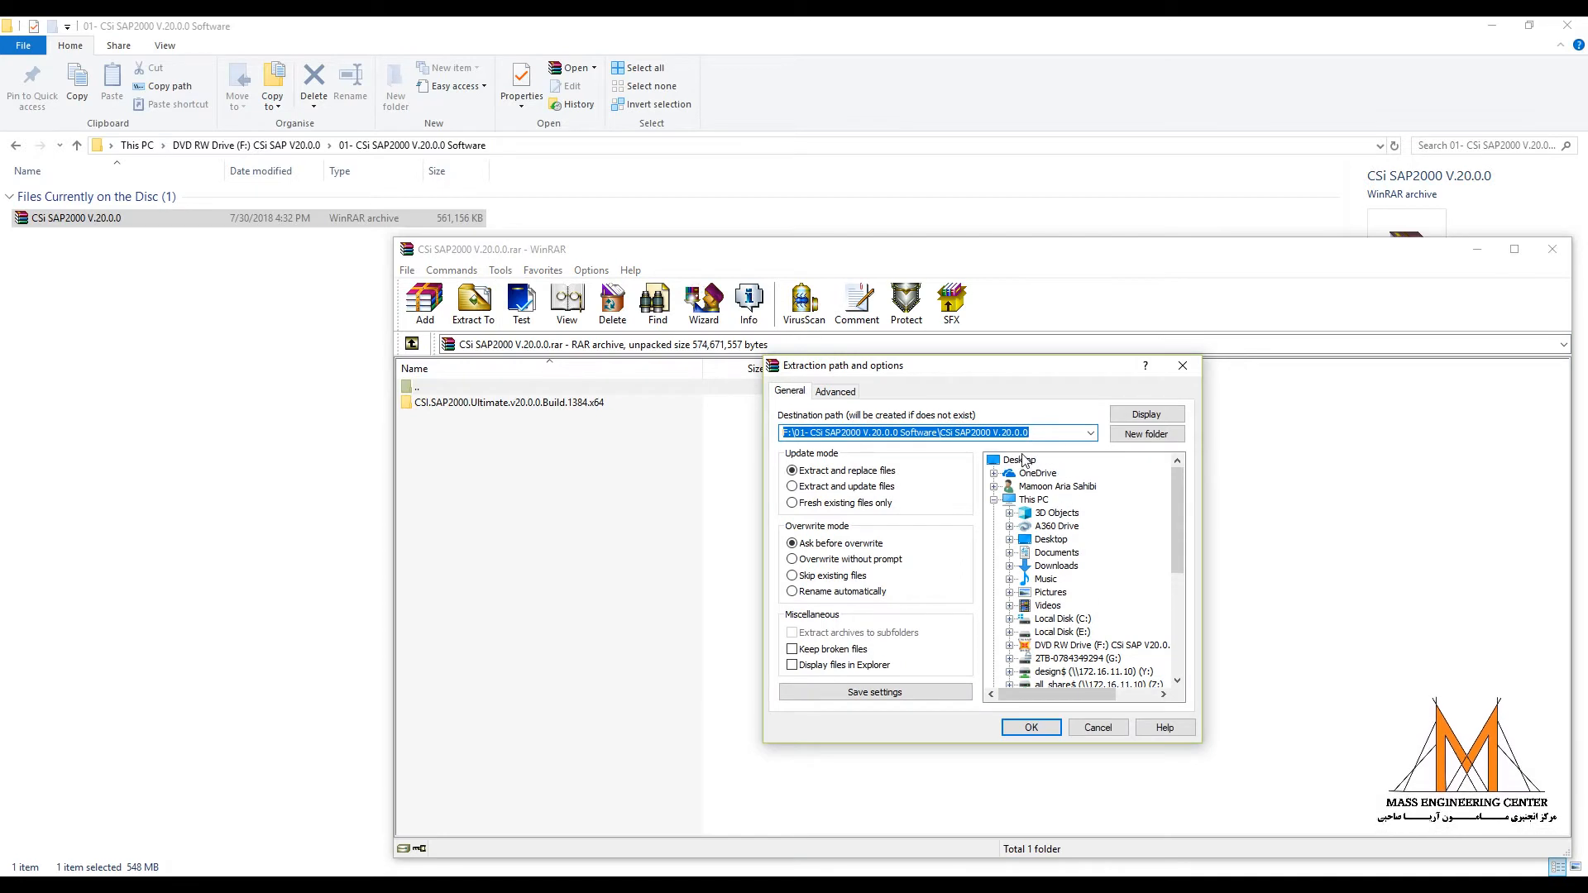
pyautogui.click(1024, 461)
pyautogui.doubleClick(909, 433)
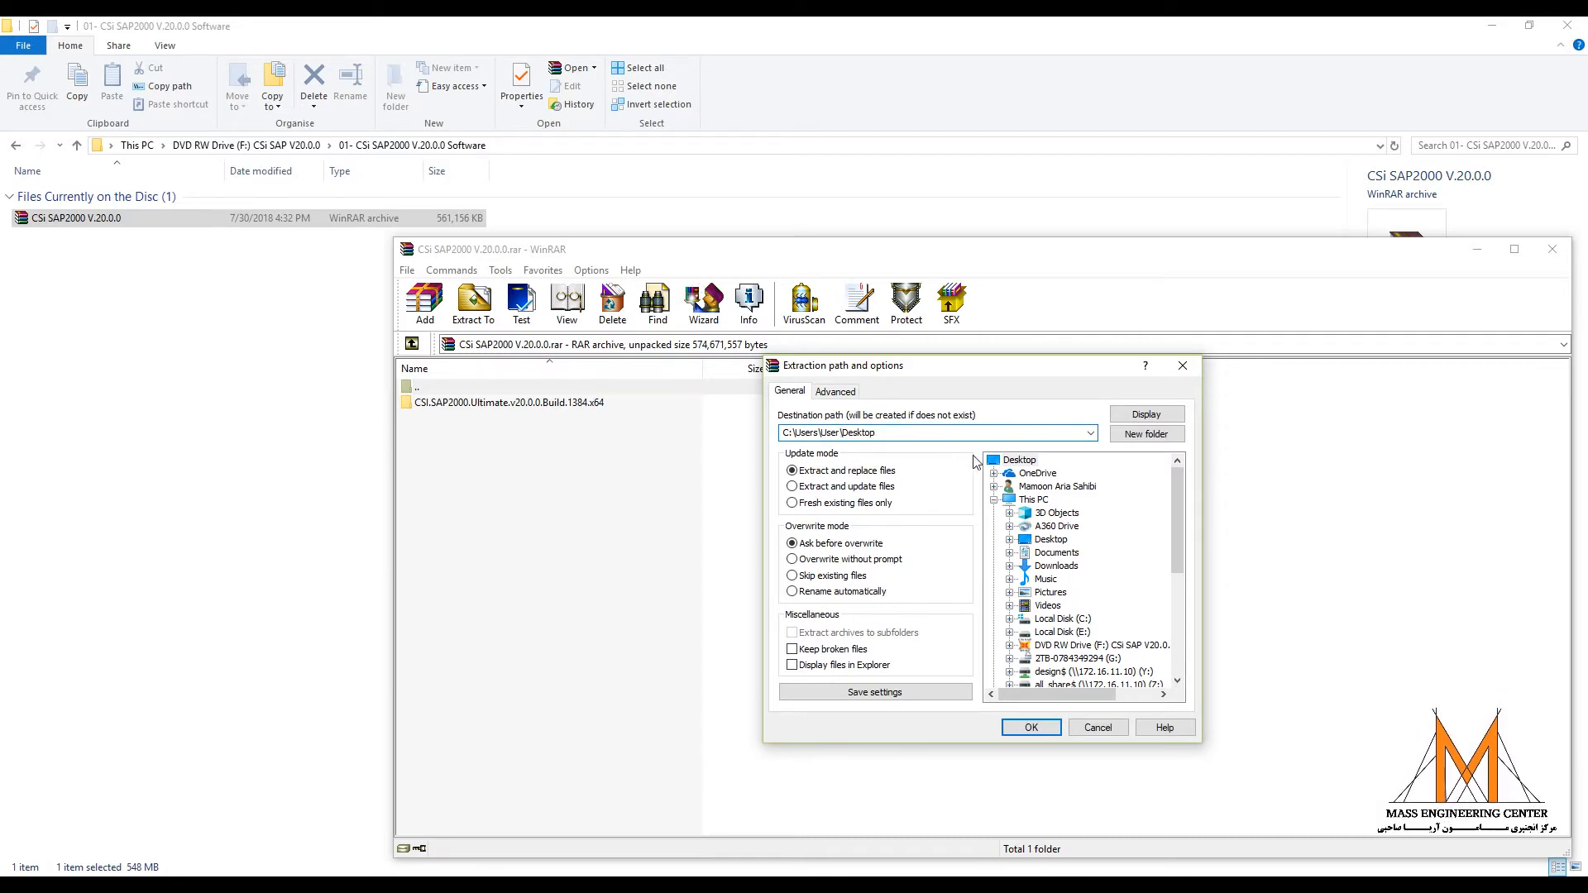
pyautogui.click(892, 434)
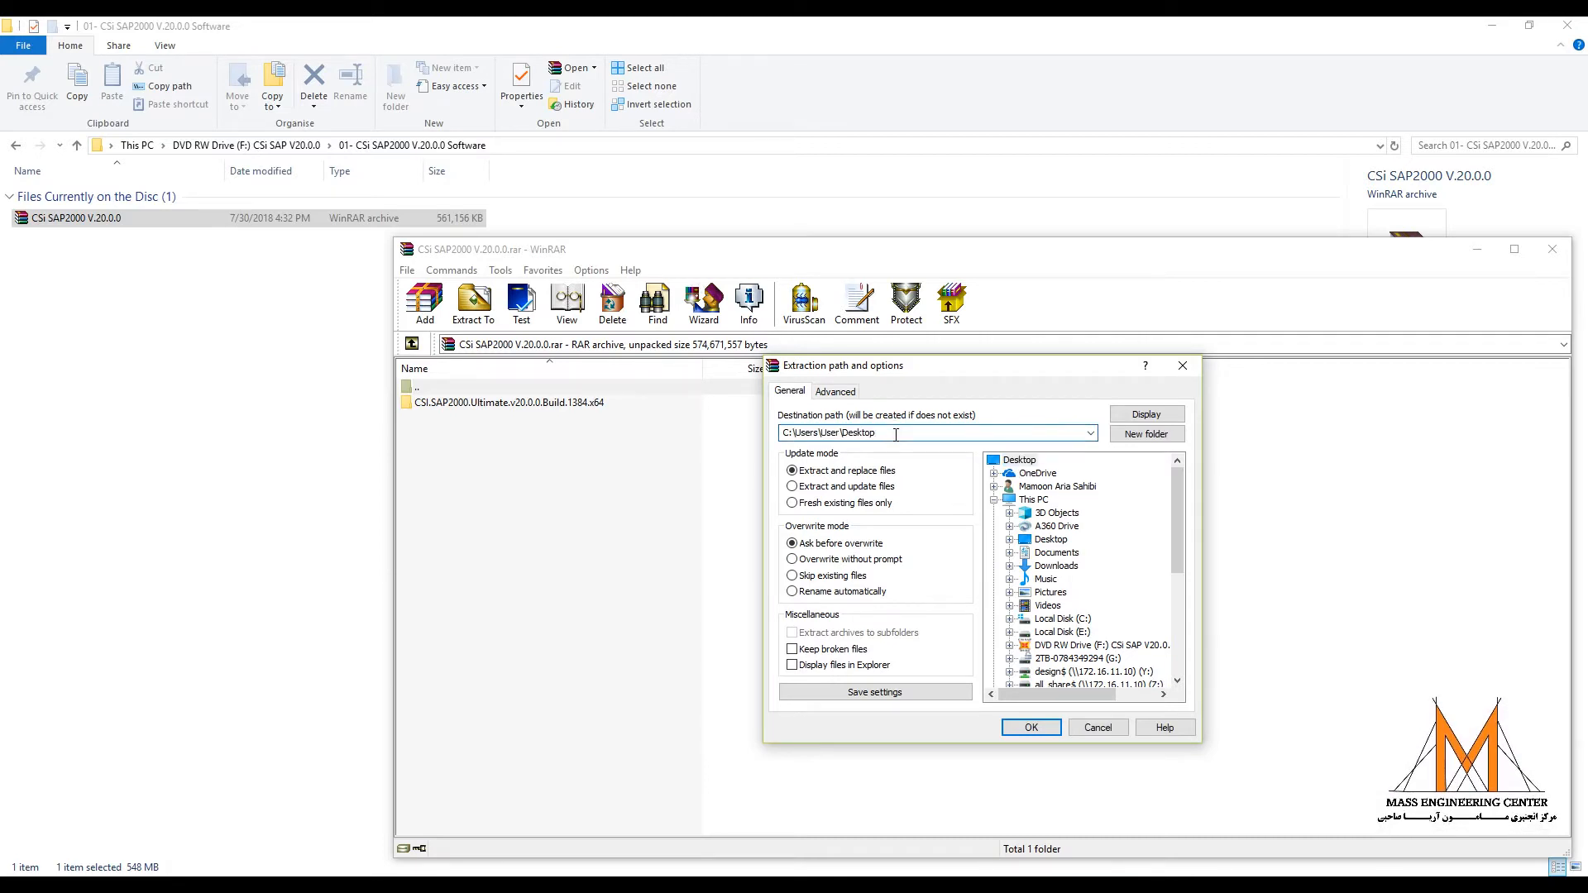
pyautogui.write('\\SAP2000 V')
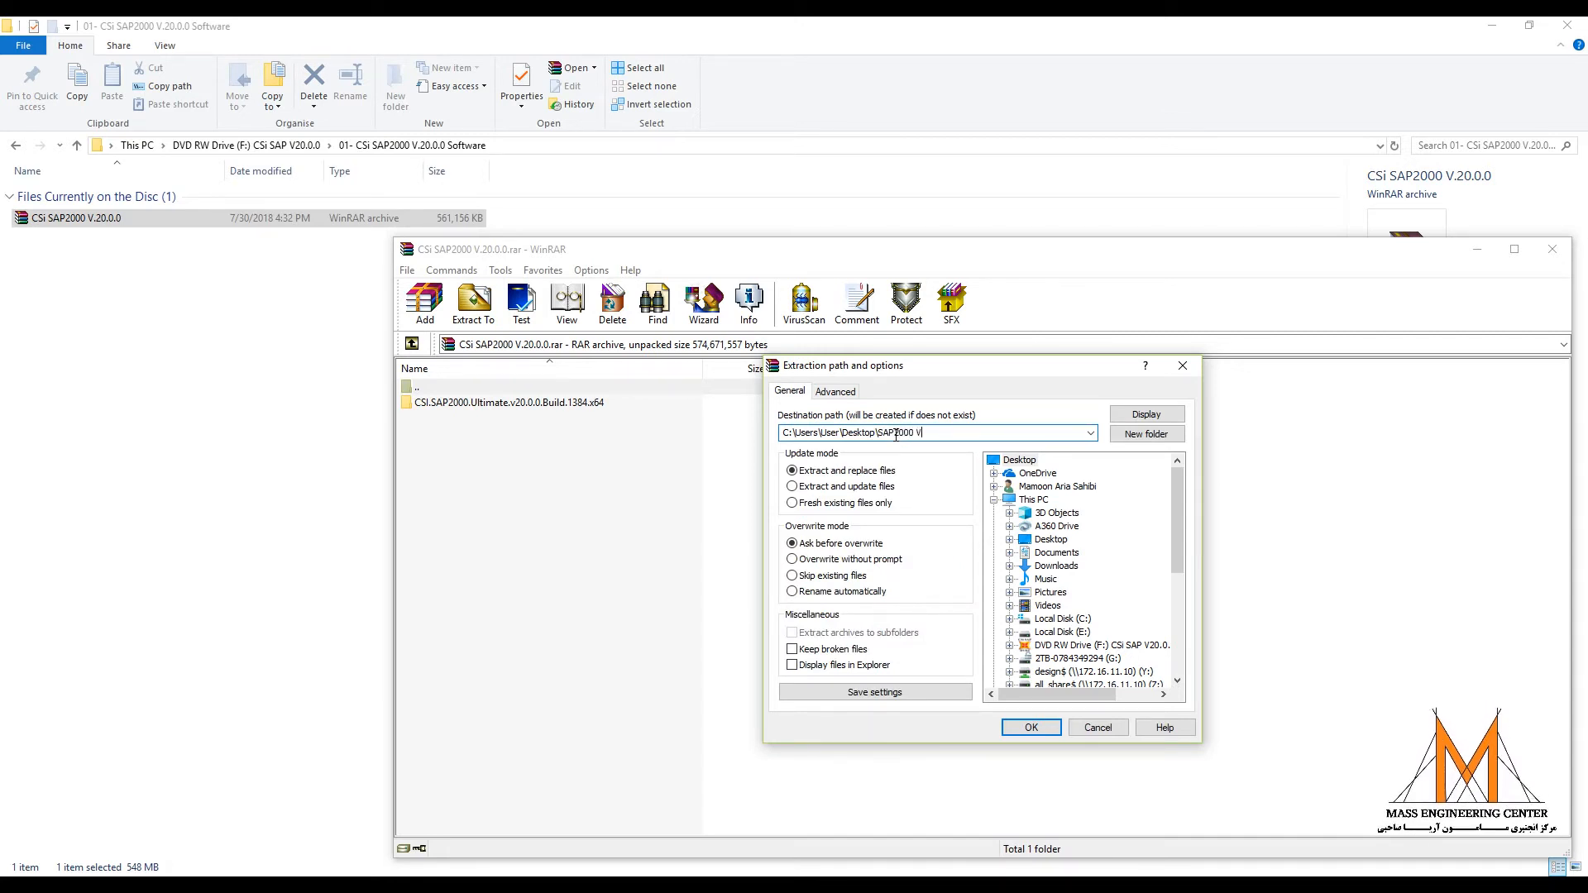
pyautogui.write('20')
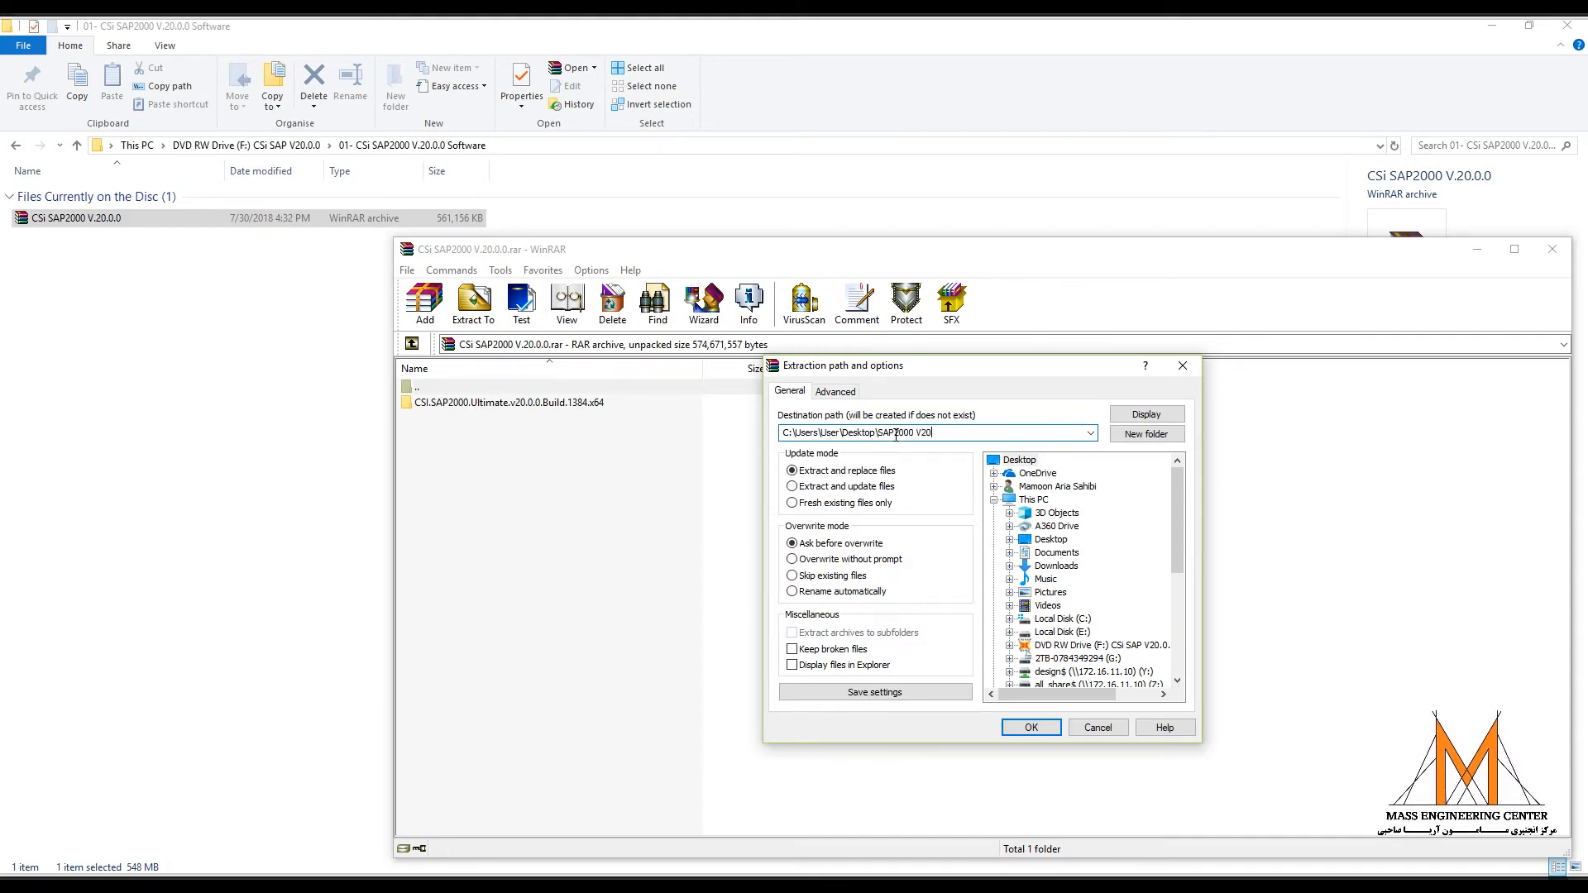
pyautogui.click(1047, 728)
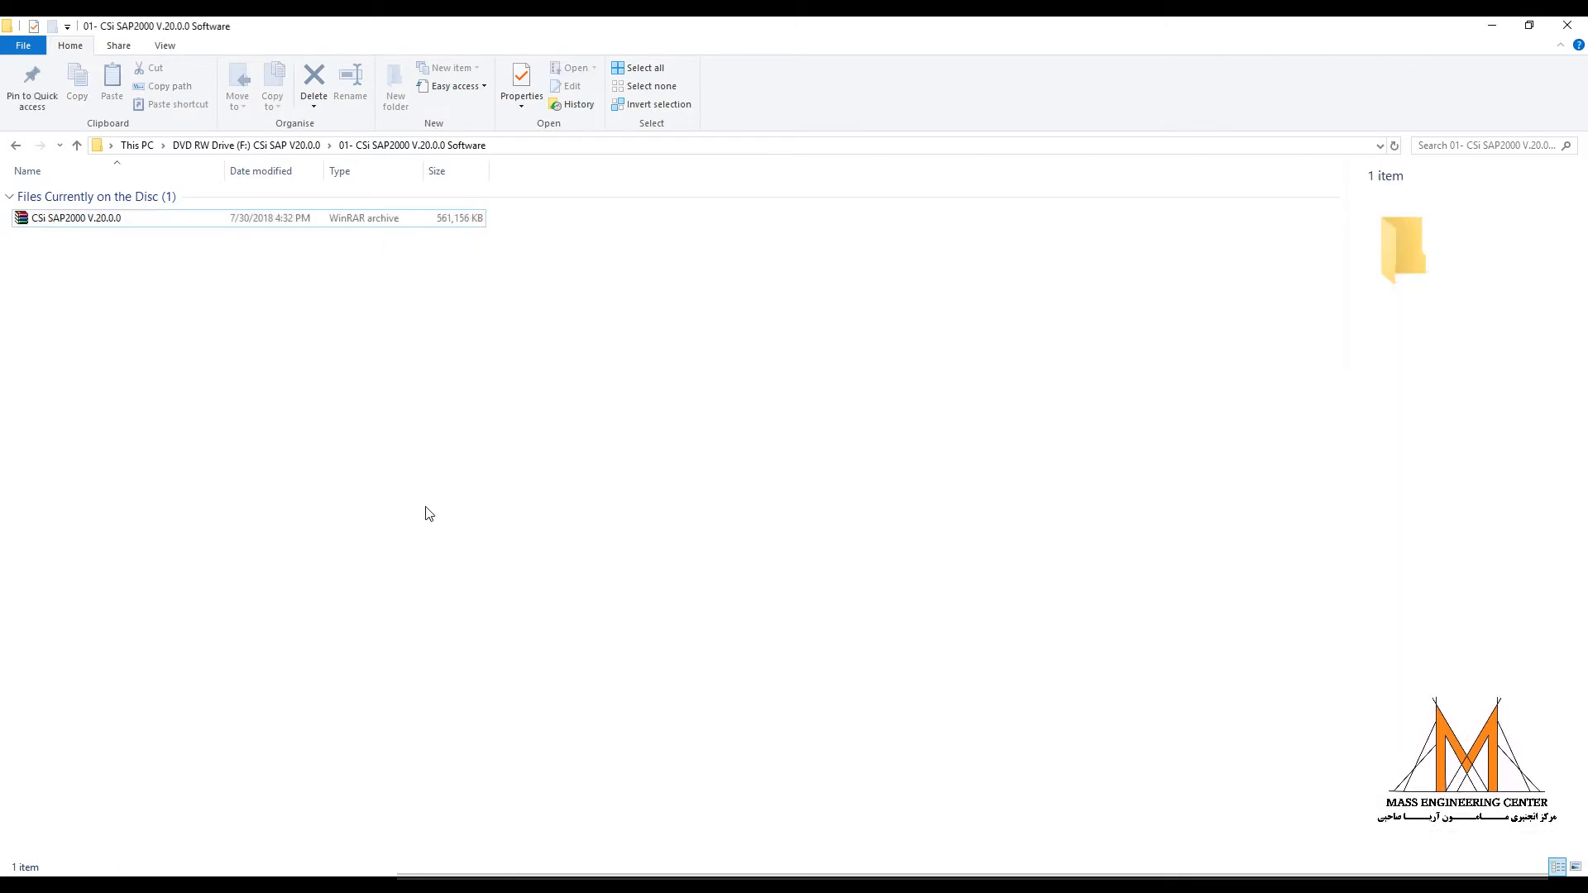
# - Launch Setup from the CSI.SAP2000.Ultimate.v20.0.0.Build.1384.x64 folder inside the desktop's SAP2000 V20 folder
pyautogui.click(1493, 26)
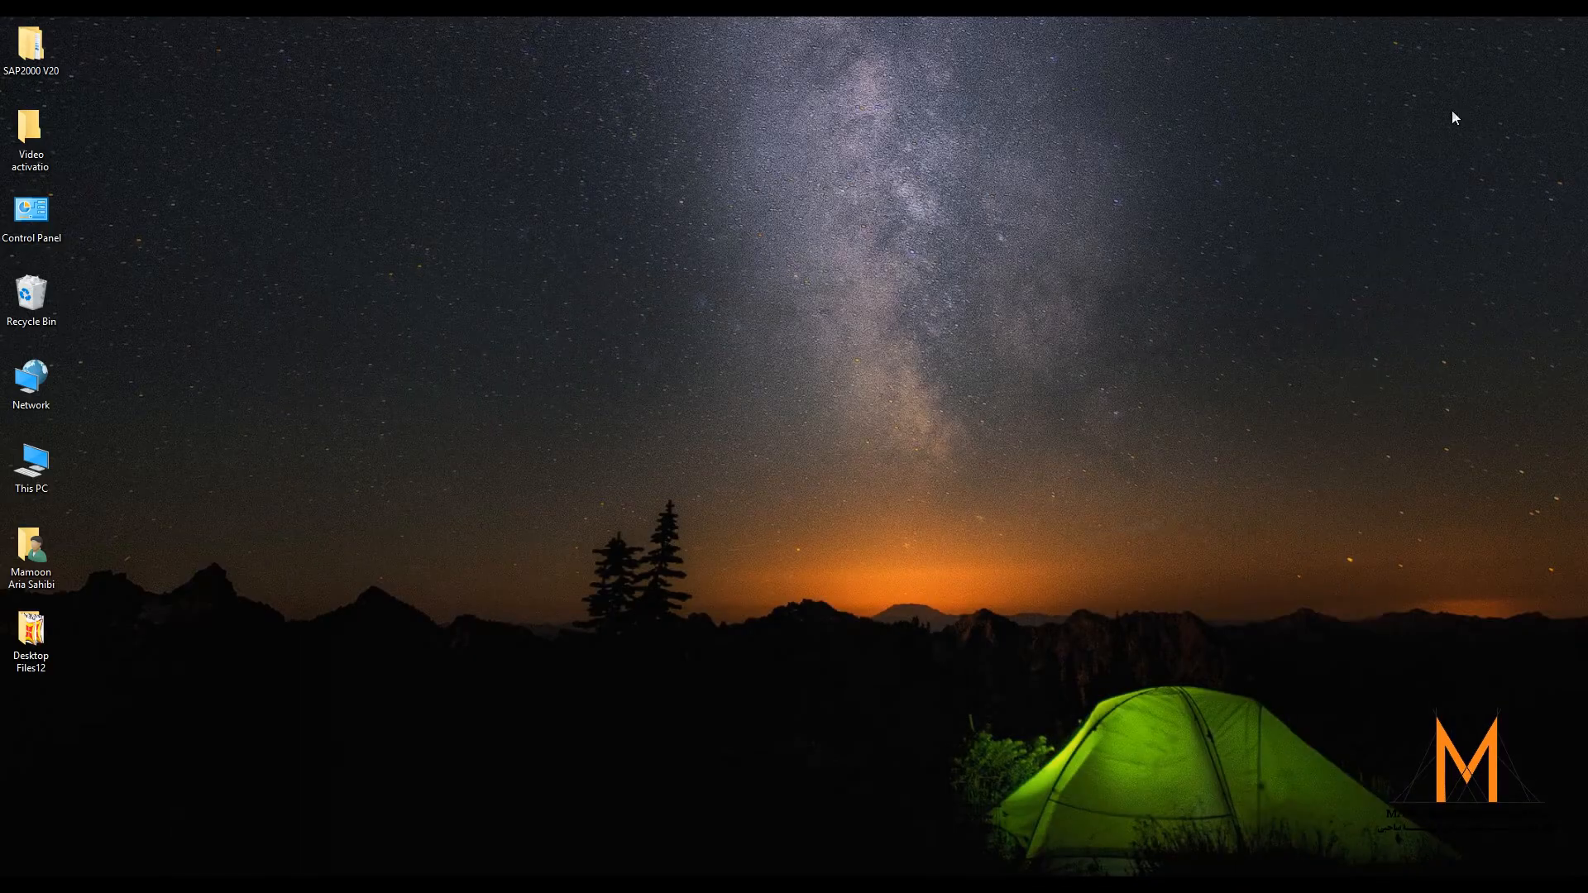
pyautogui.rightClick(36, 52)
pyautogui.click(74, 65)
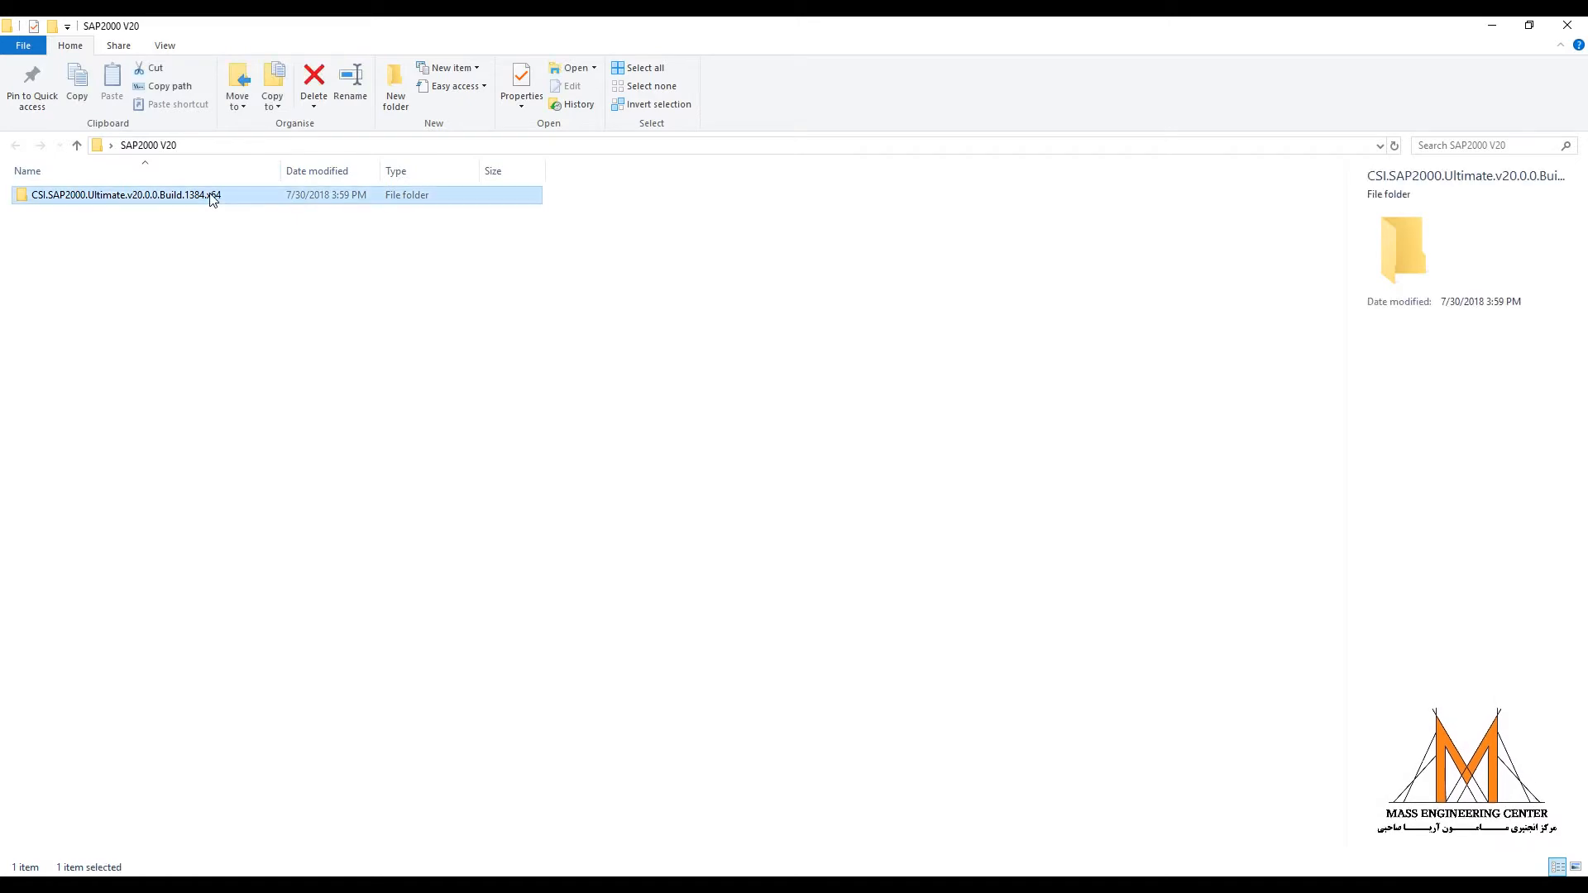
pyautogui.doubleClick(211, 200)
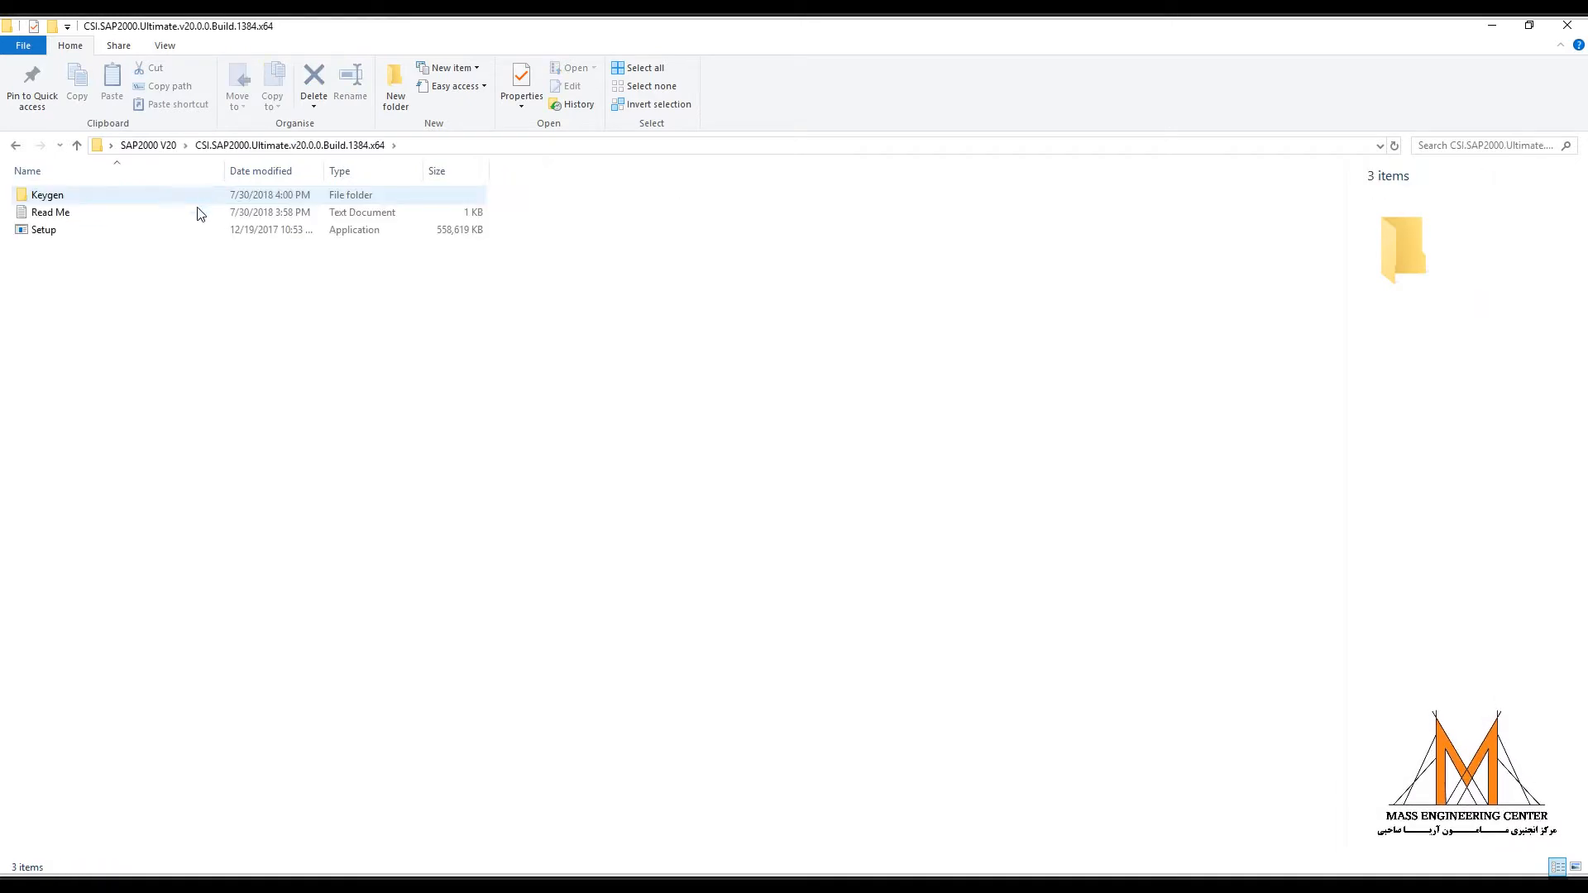
pyautogui.click(47, 231)
pyautogui.rightClick(47, 231)
pyautogui.click(83, 259)
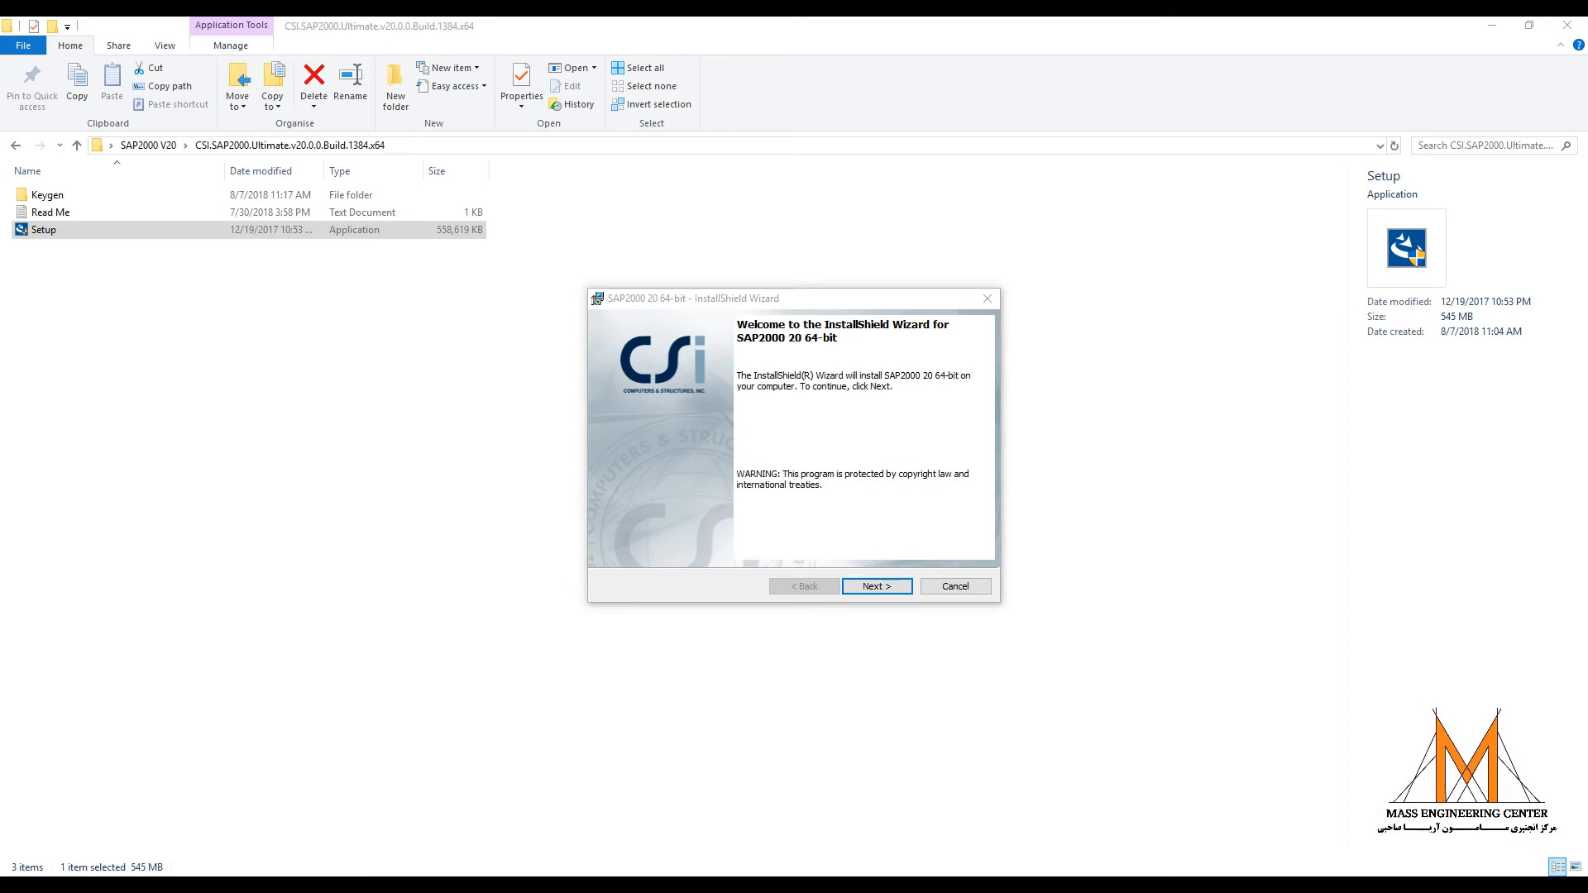
# - Accept the SAP2000 20 64-bit license agreement and start the installation with native image generation left off
pyautogui.click(869, 587)
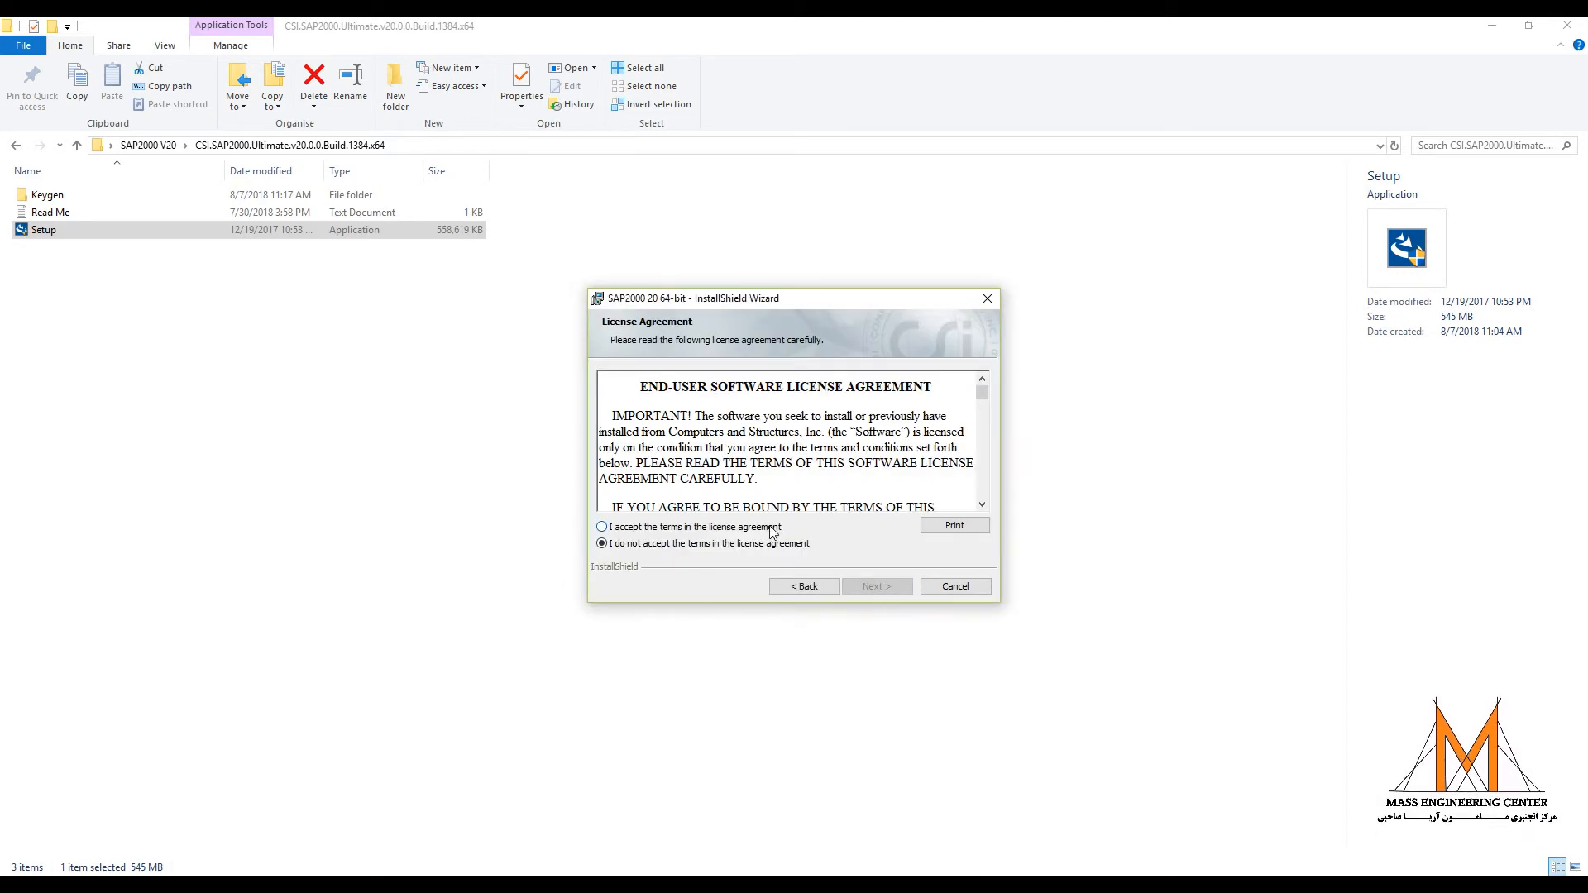
pyautogui.click(770, 529)
pyautogui.click(875, 586)
pyautogui.click(876, 587)
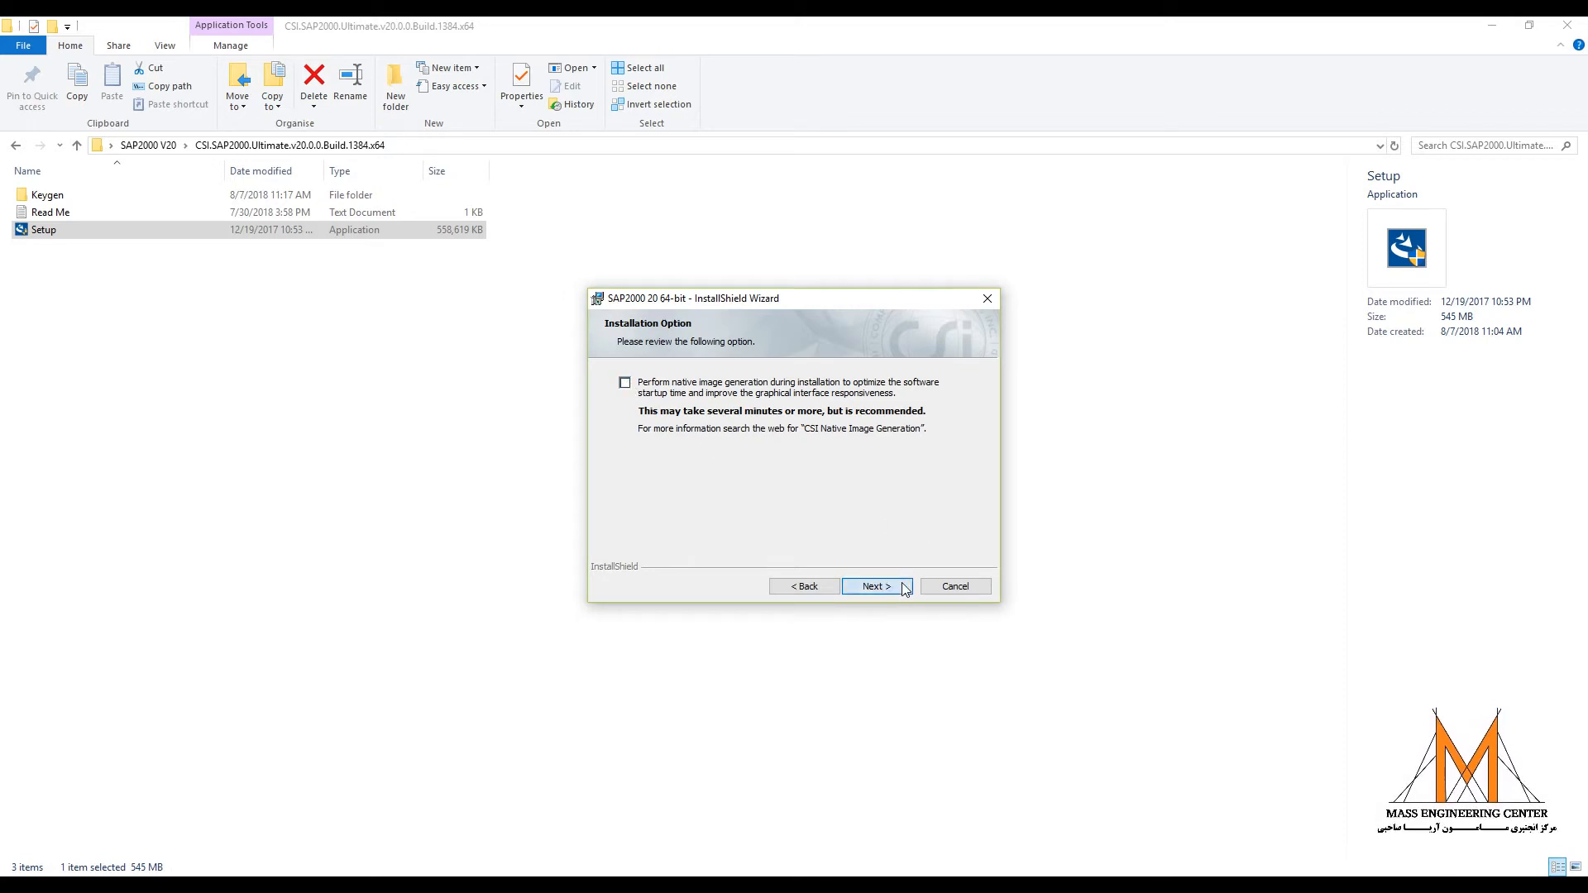
pyautogui.click(877, 586)
pyautogui.click(876, 587)
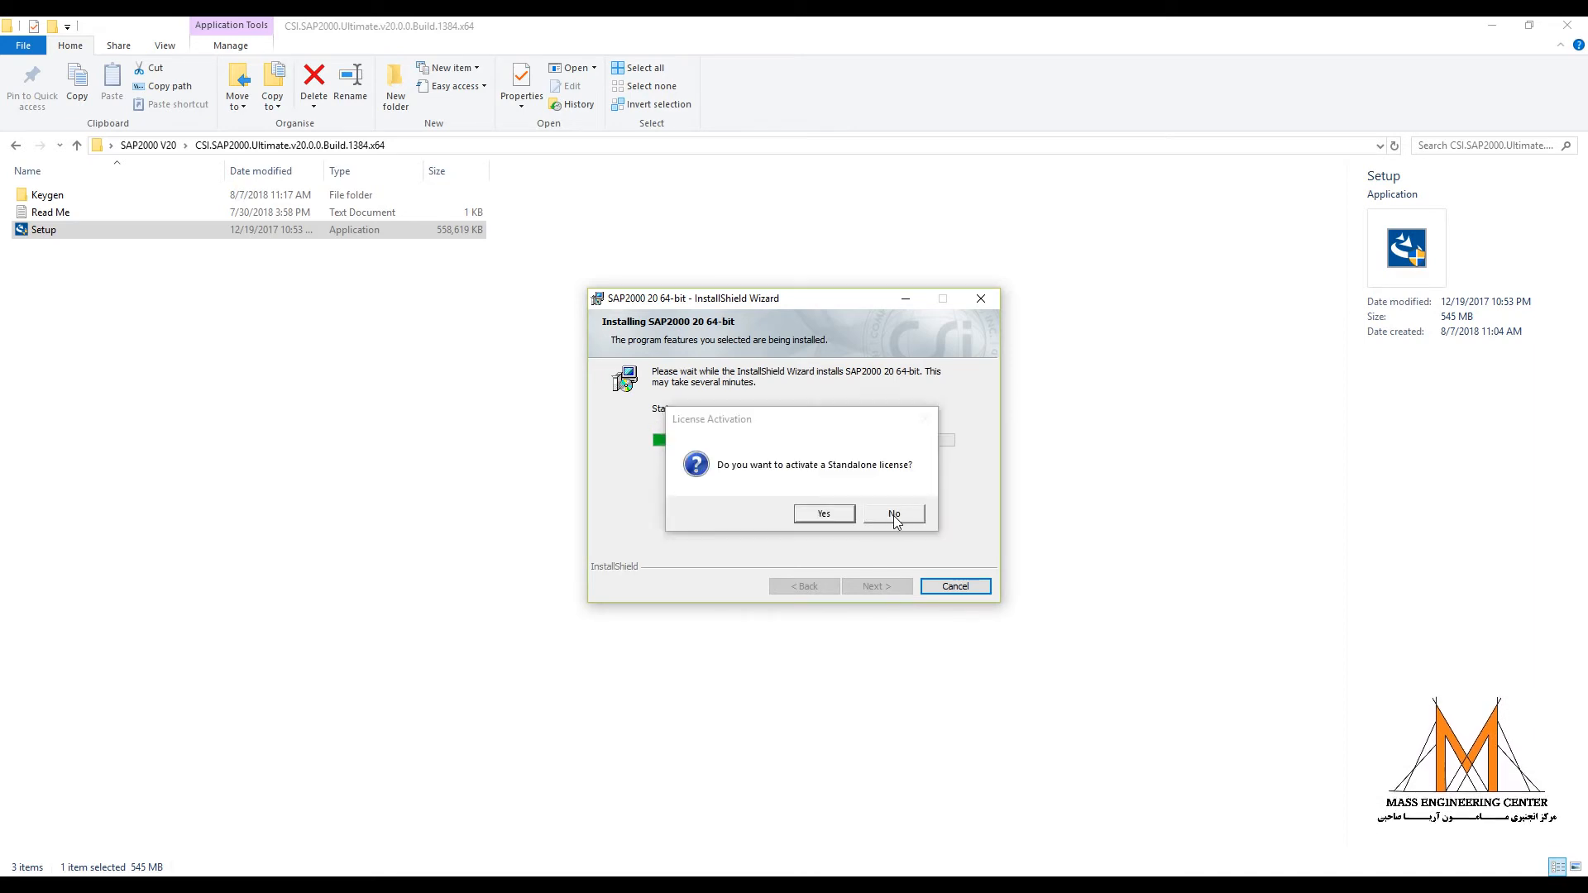
# - Decline the standalone license activation and finish the SAP2000 20 64-bit installation wizard
pyautogui.click(893, 515)
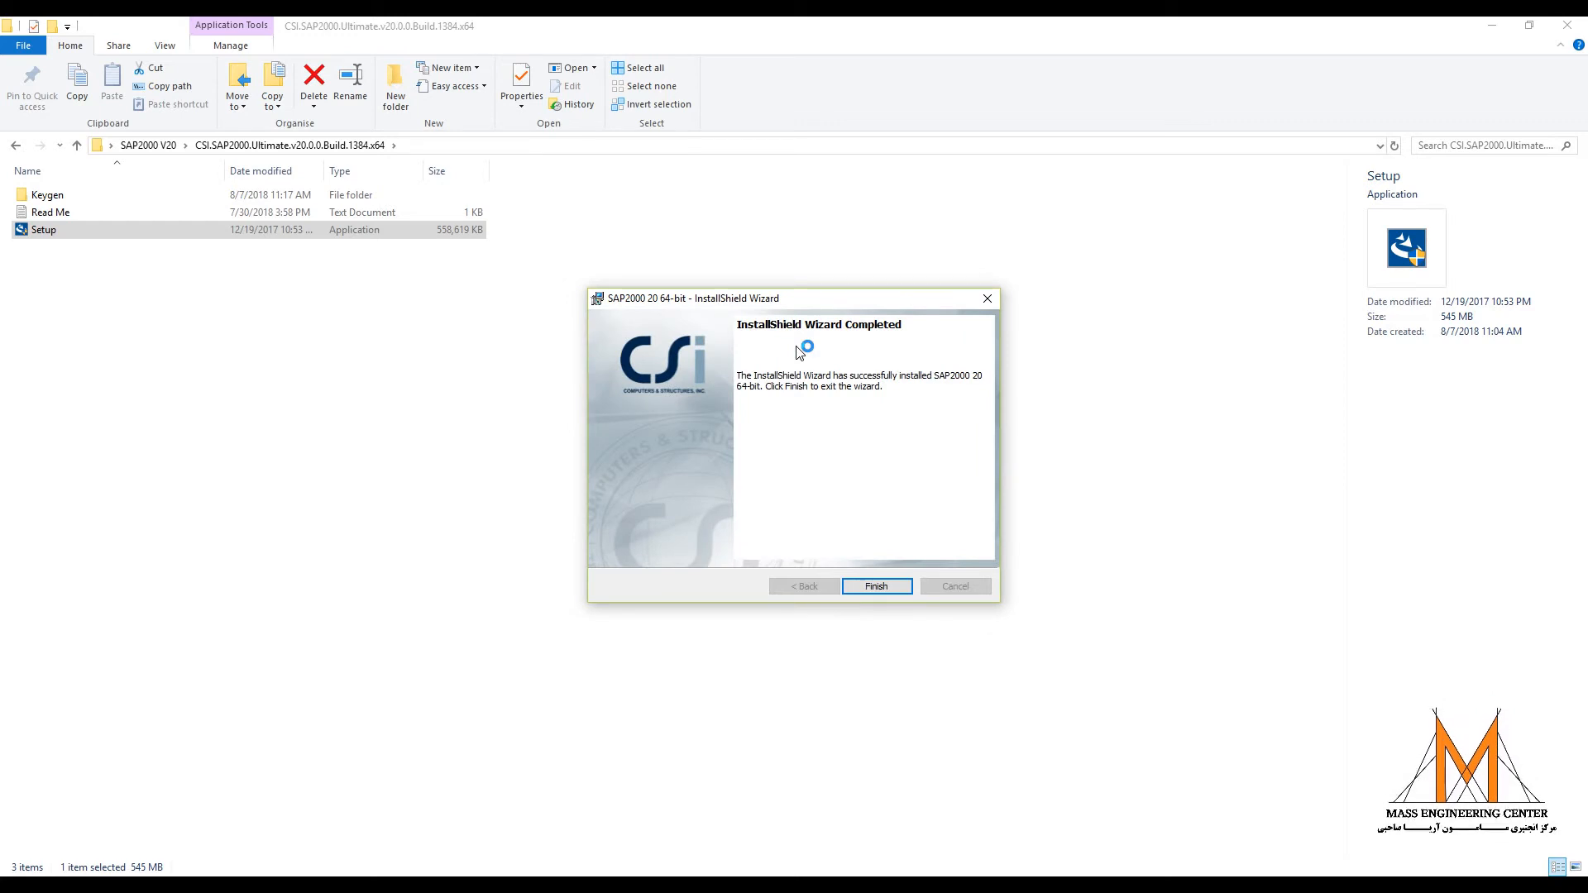
pyautogui.click(873, 588)
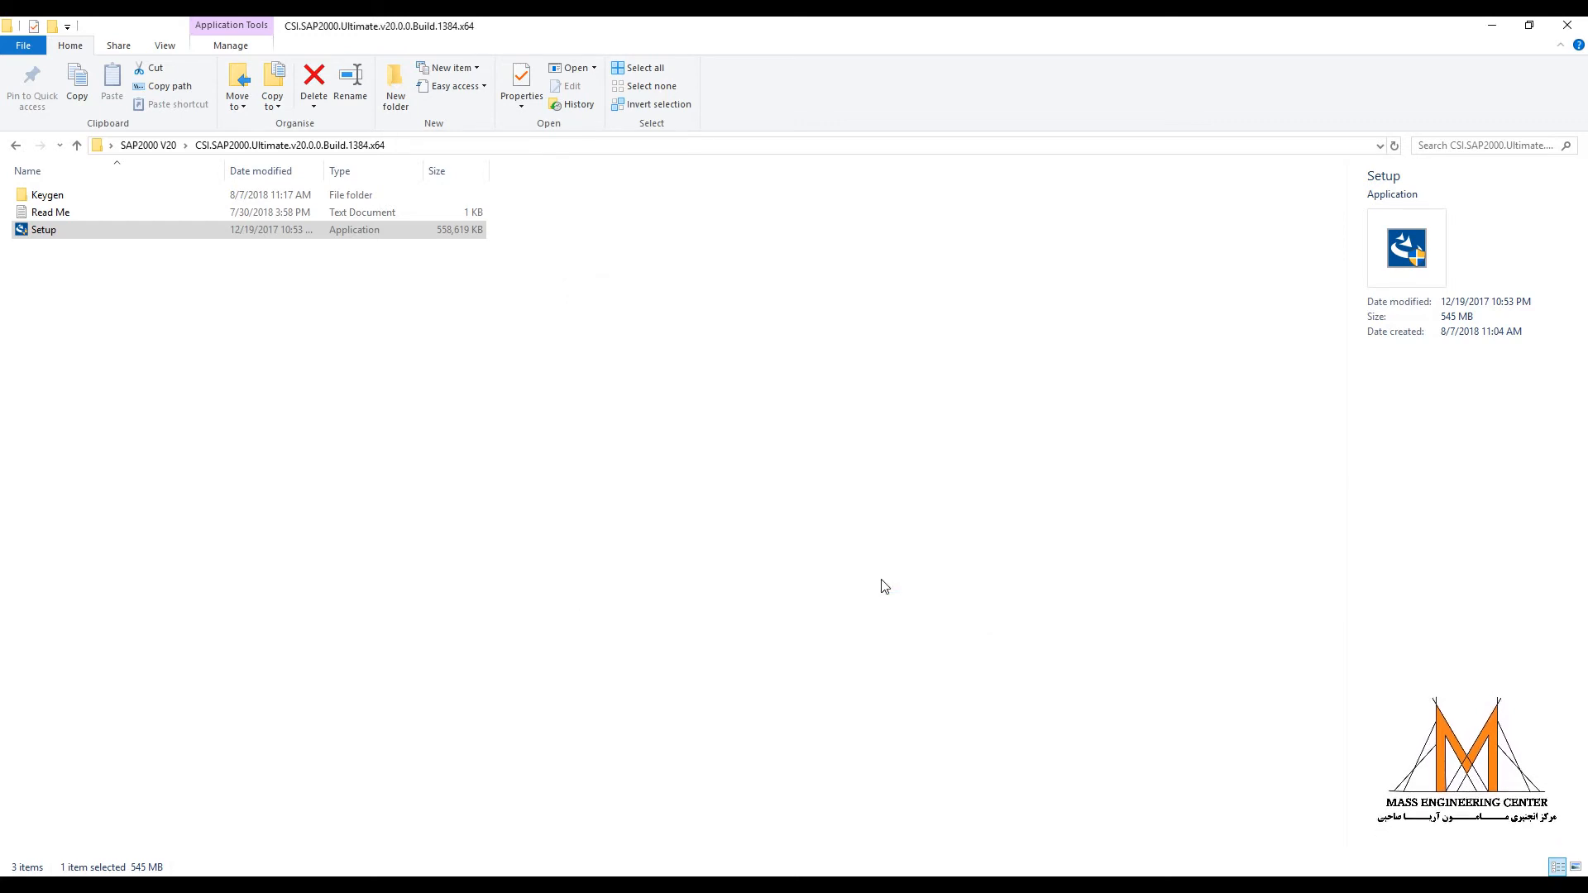
# - Copy the Keygen application from the Keygen folder inside CSI.SAP2000.Ultimate.v20.0.0.Build.1384.x64
pyautogui.doubleClick(53, 201)
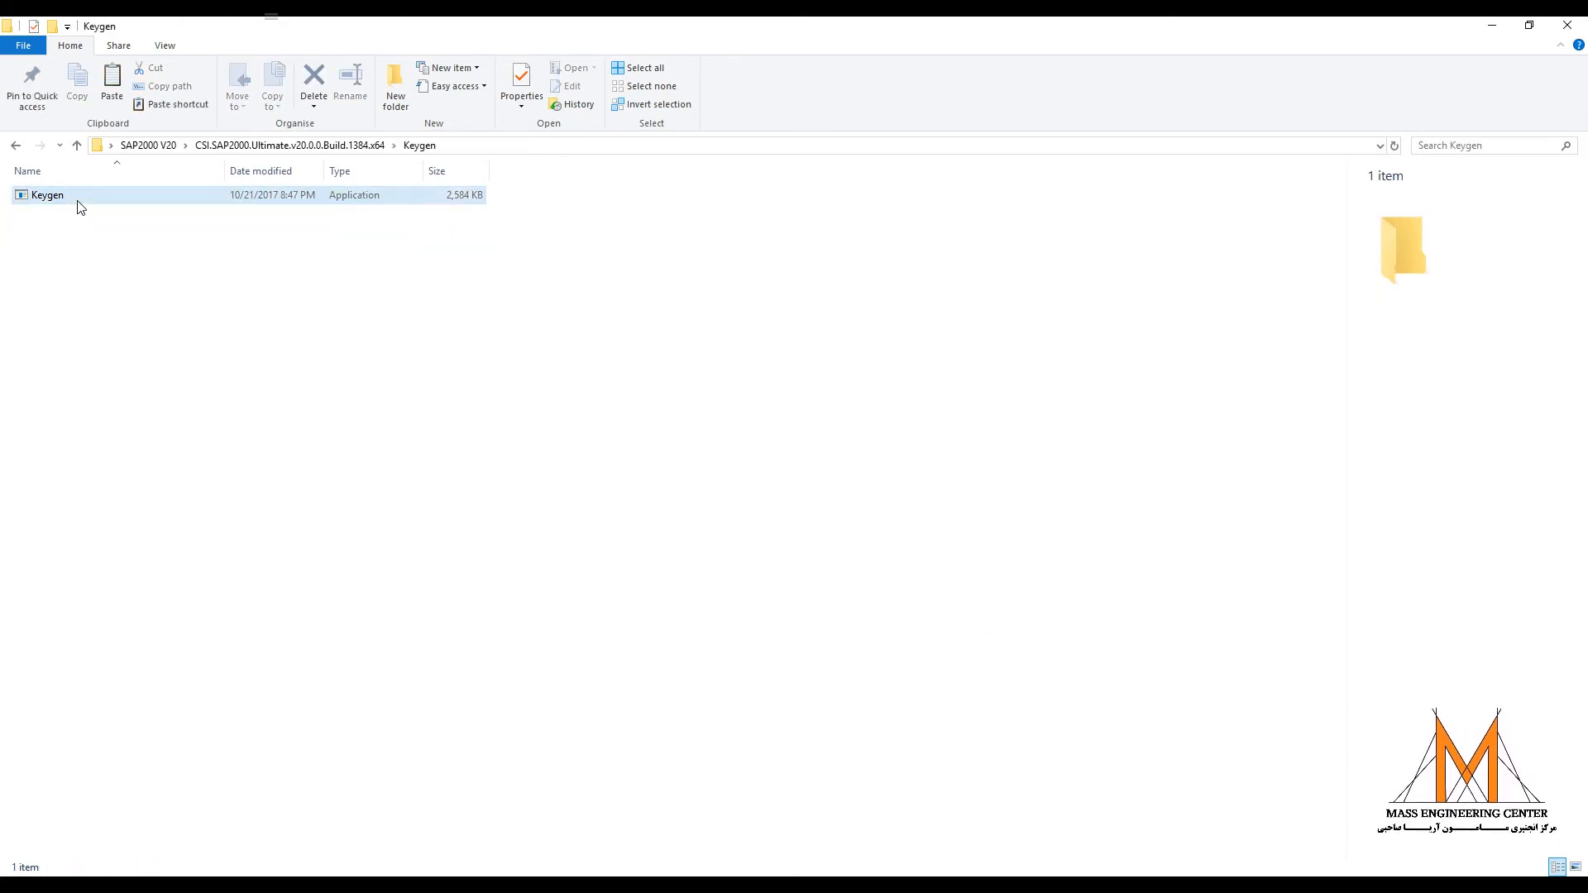
pyautogui.click(73, 202)
pyautogui.rightClick(73, 201)
pyautogui.click(113, 571)
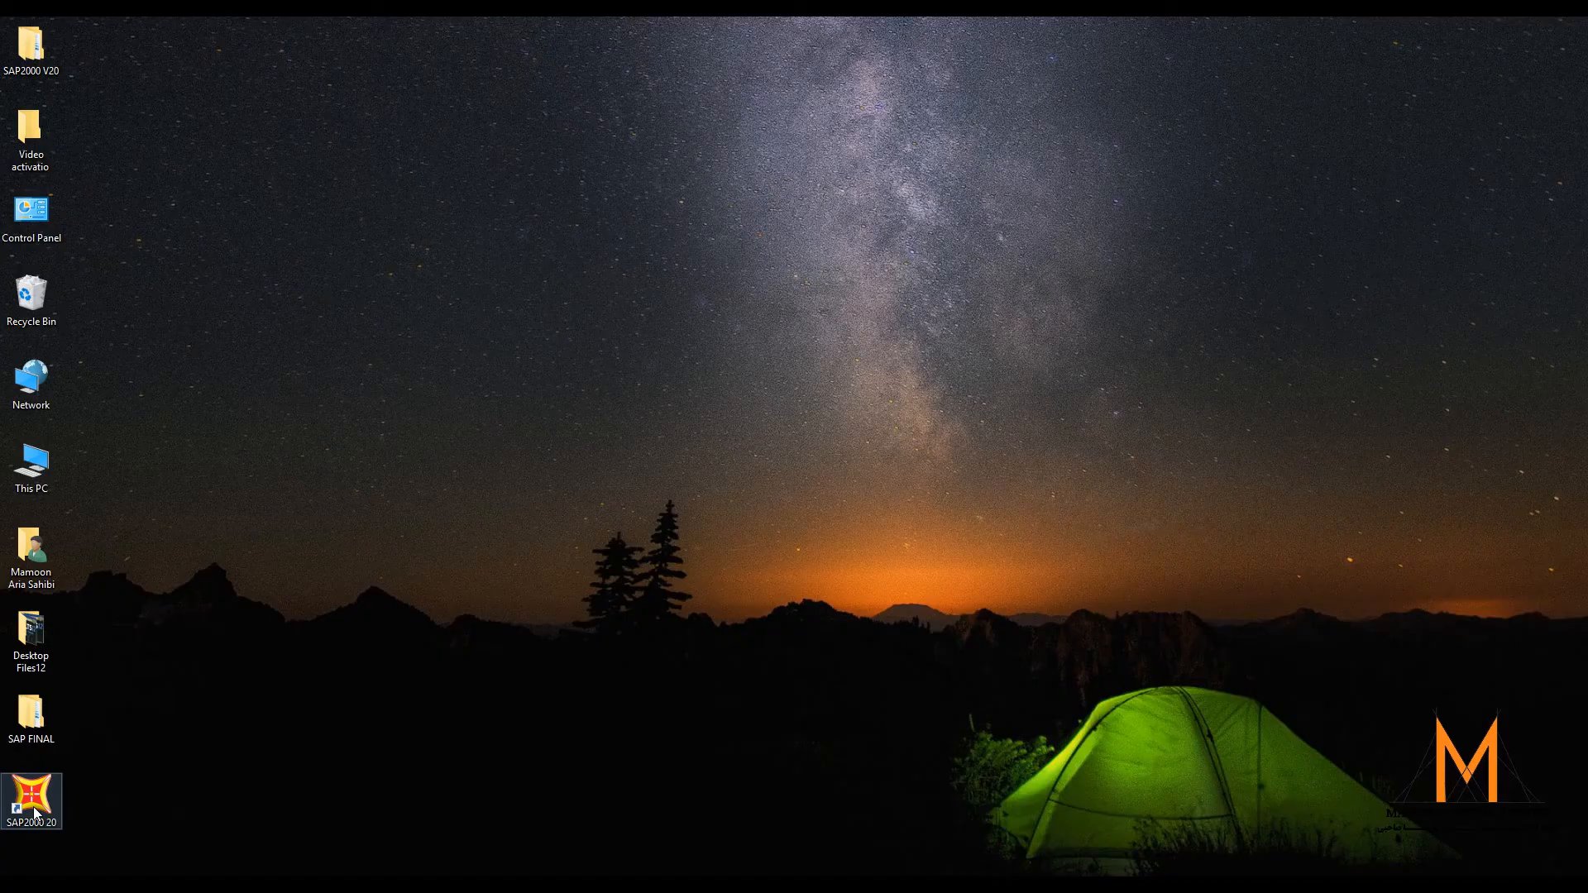
# - Open the file location of the desktop's SAP2000 20 shortcut and paste the Keygen application there, granting permission for the copy
pyautogui.rightClick(33, 804)
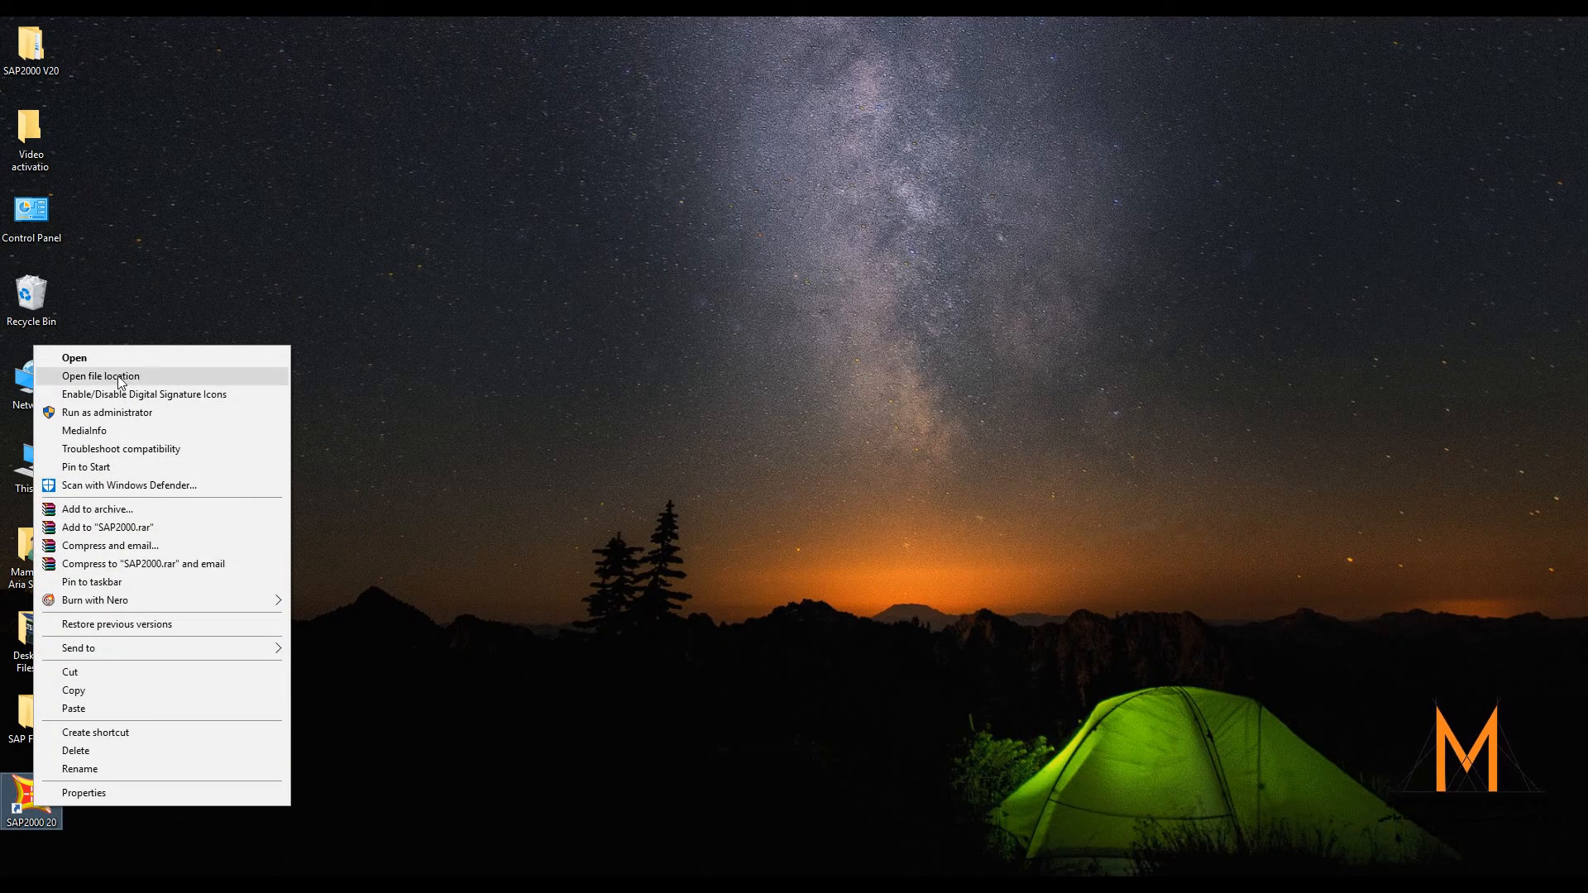
pyautogui.click(117, 375)
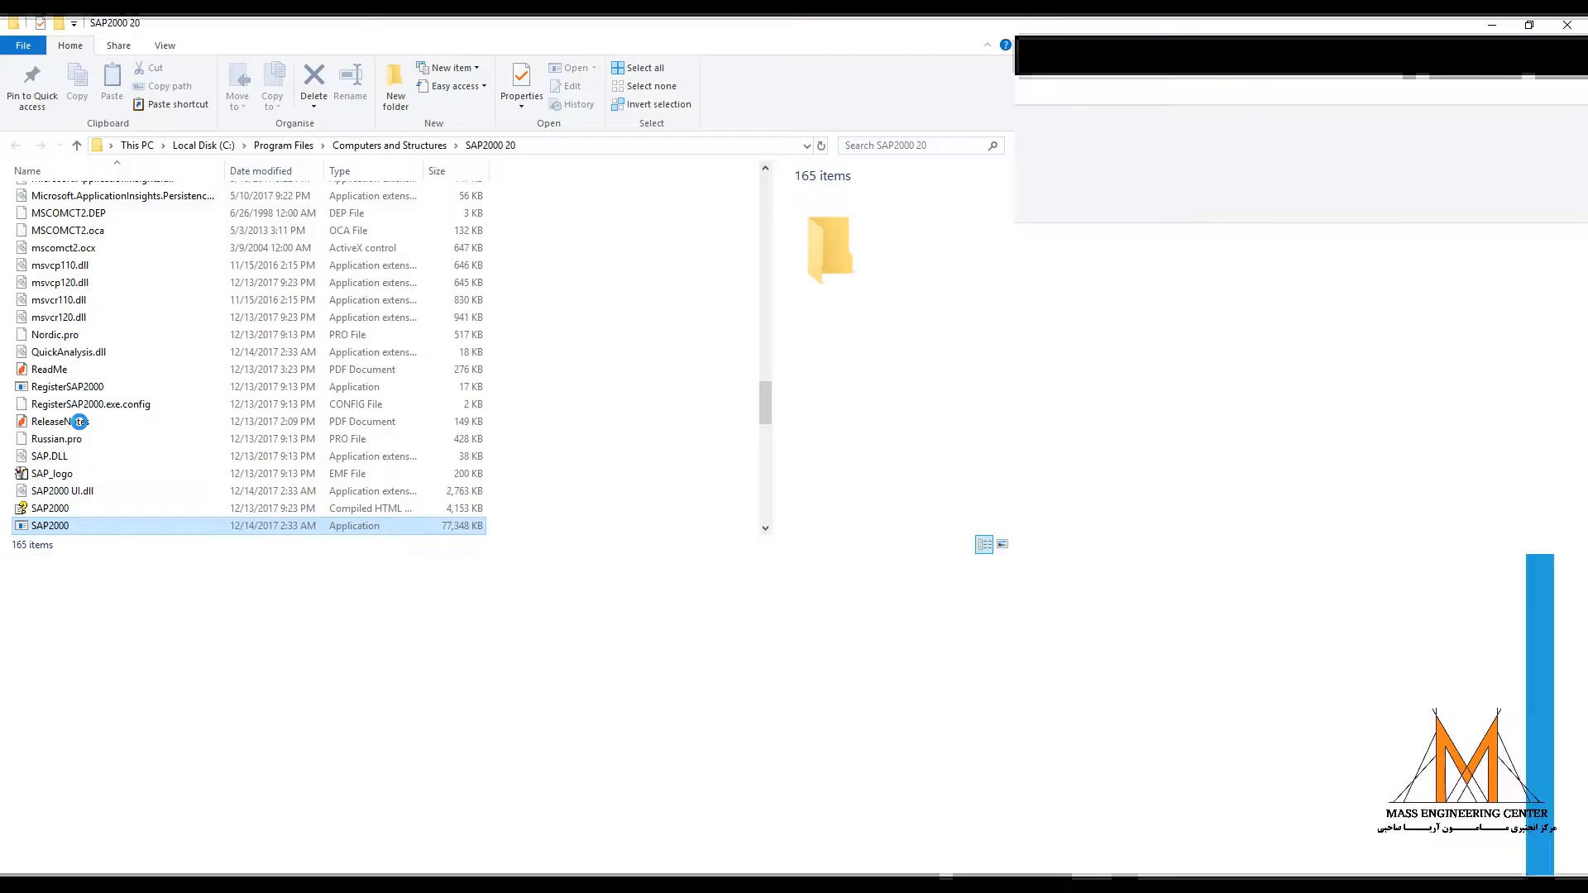
pyautogui.rightClick(753, 341)
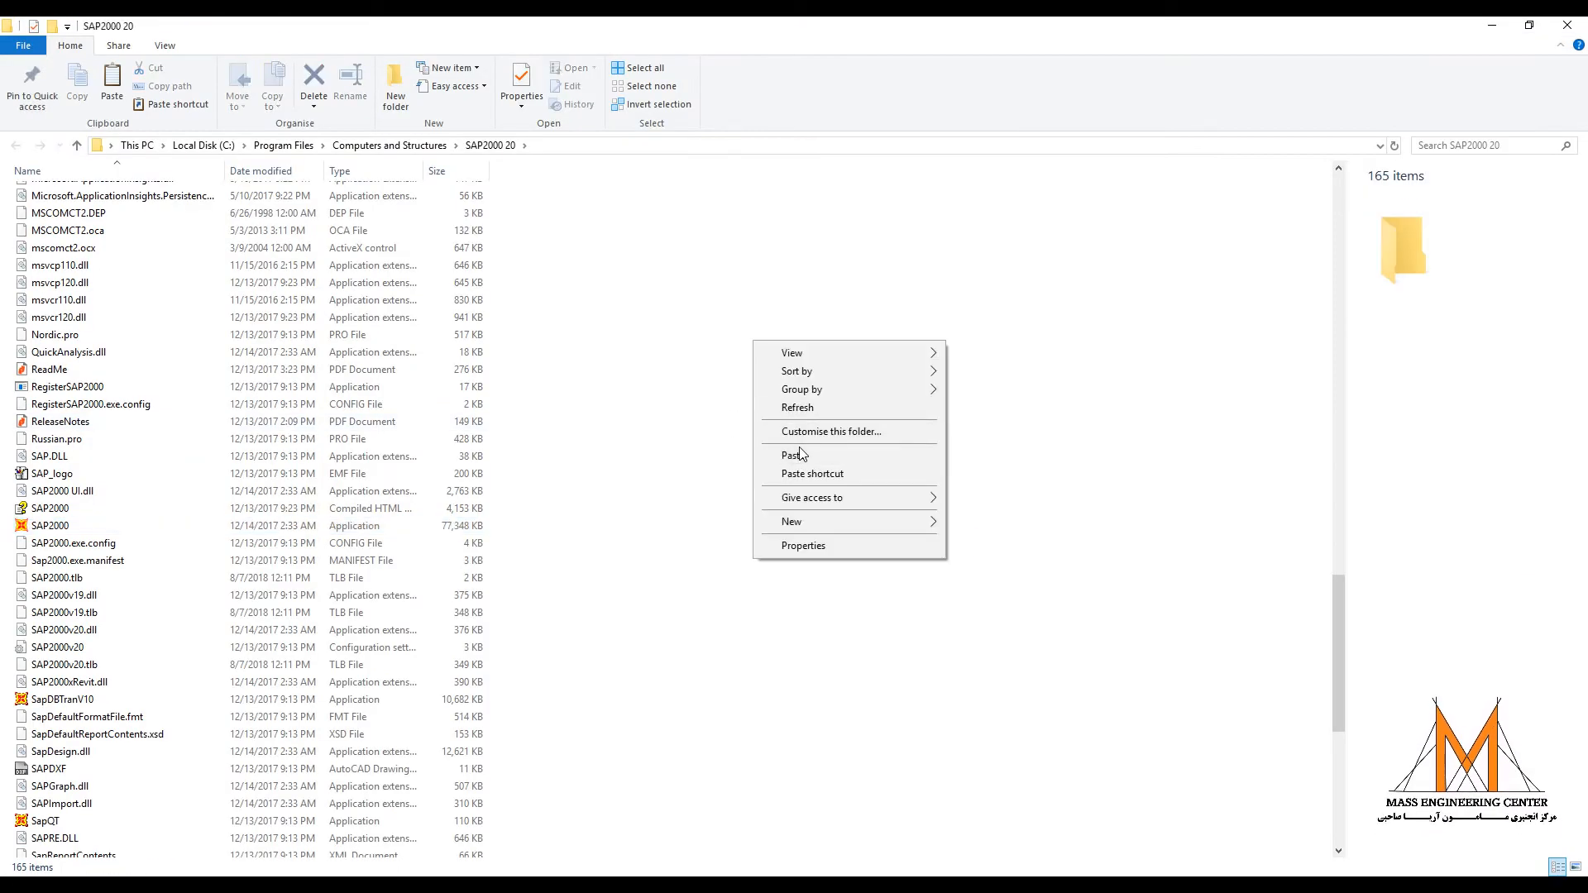
pyautogui.click(801, 454)
pyautogui.click(742, 348)
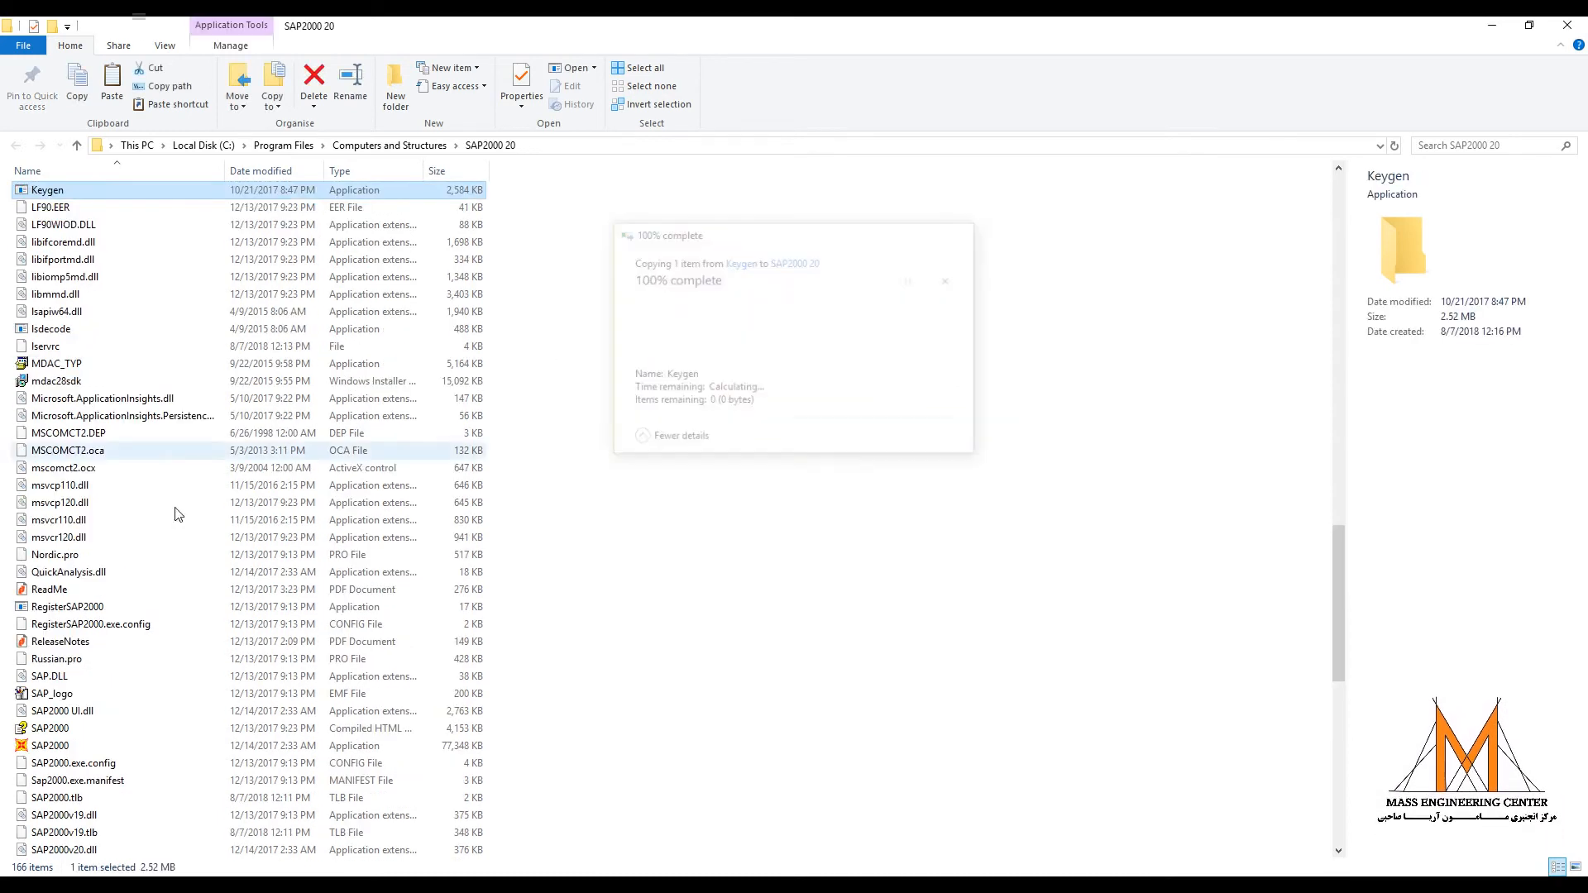
# - Run Keygen from the SAP2000 20 program folder and dismiss its console window
pyautogui.doubleClick(34, 194)
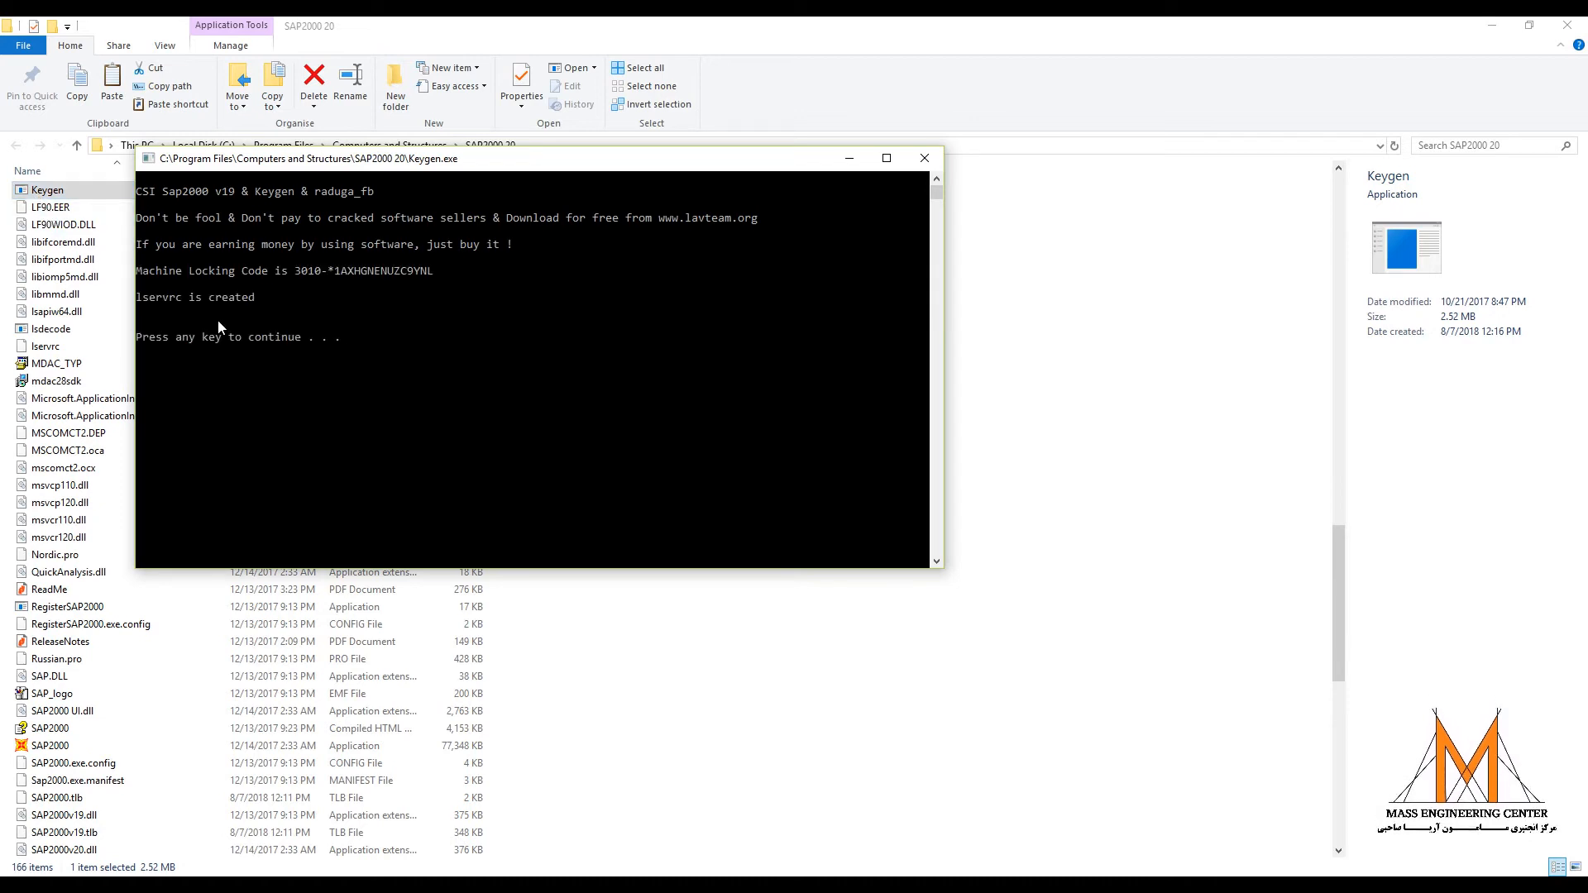
pyautogui.press('Return')
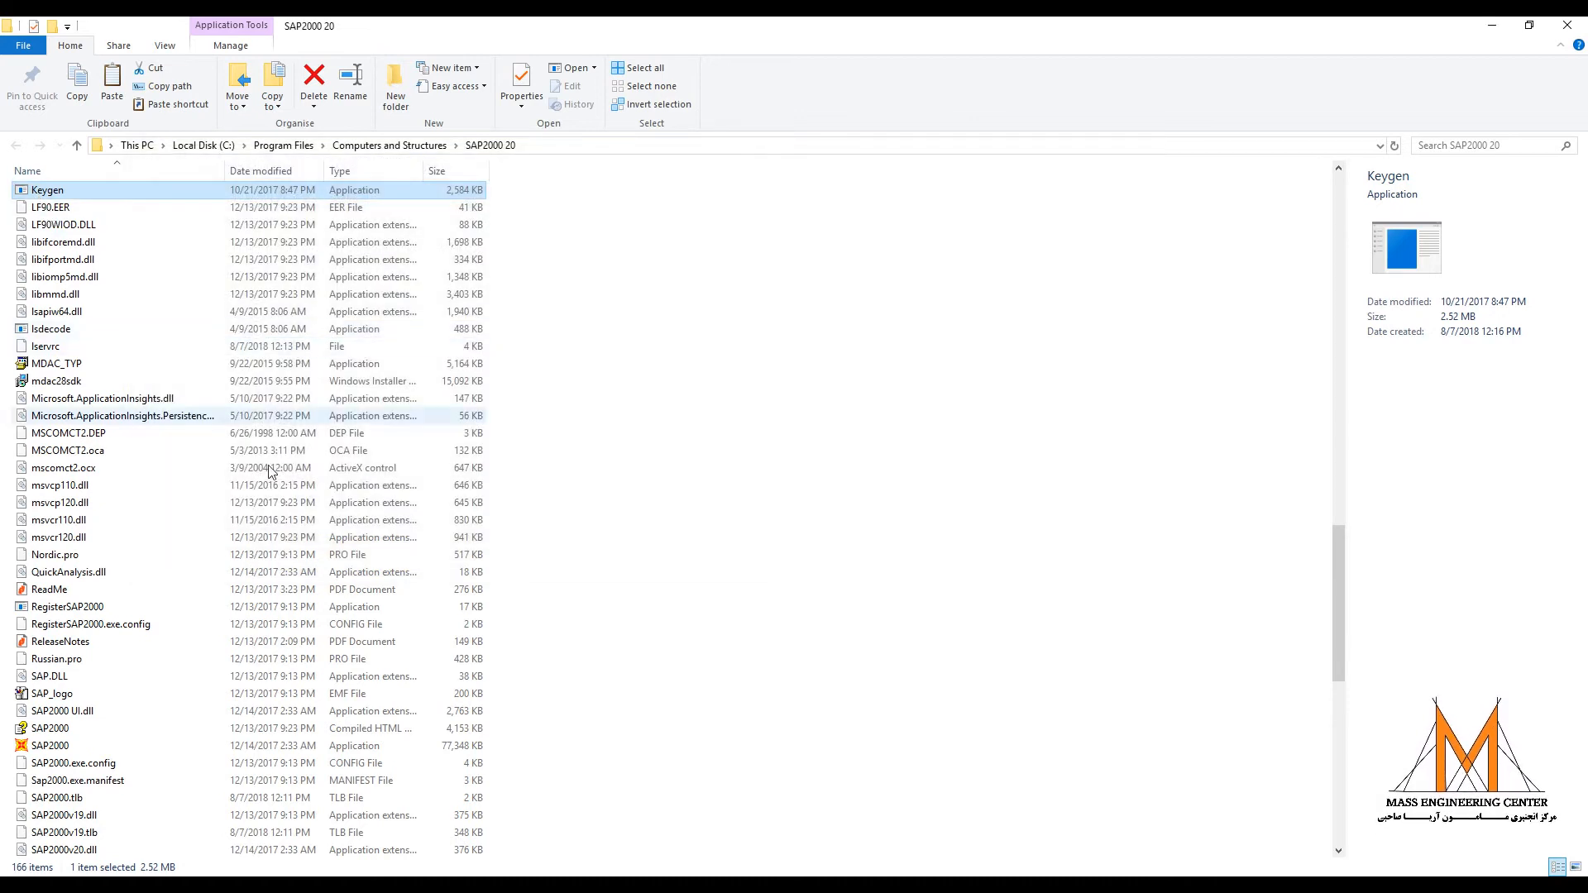
pyautogui.click(679, 326)
# - Return to the desktop, refresh it and launch SAP2000 20 as administrator
pyautogui.press('super+d')
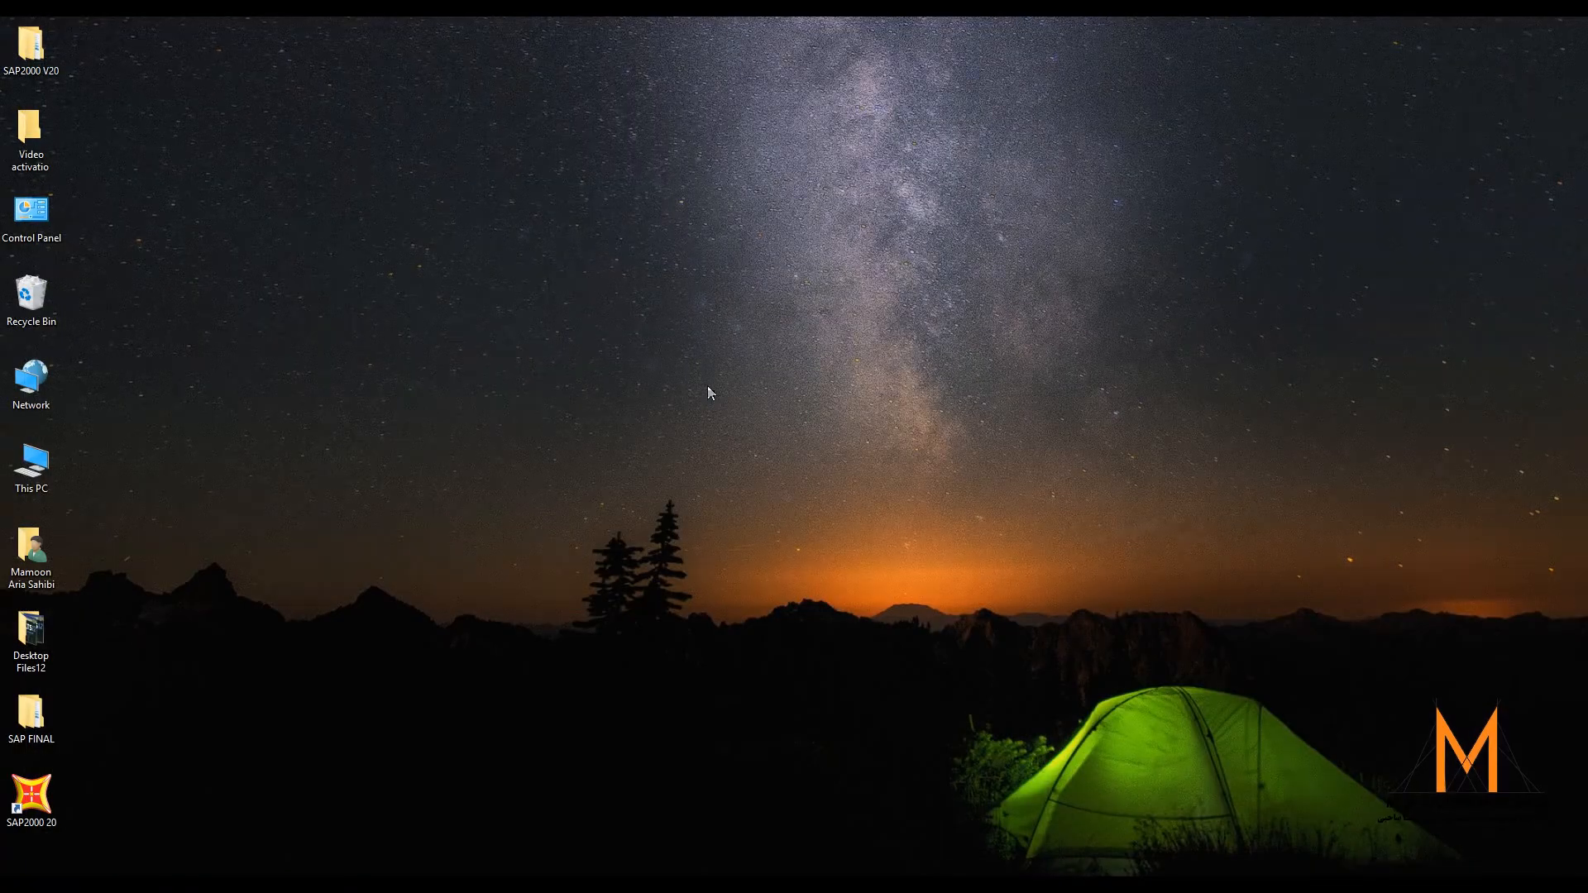
pyautogui.rightClick(649, 249)
pyautogui.click(684, 301)
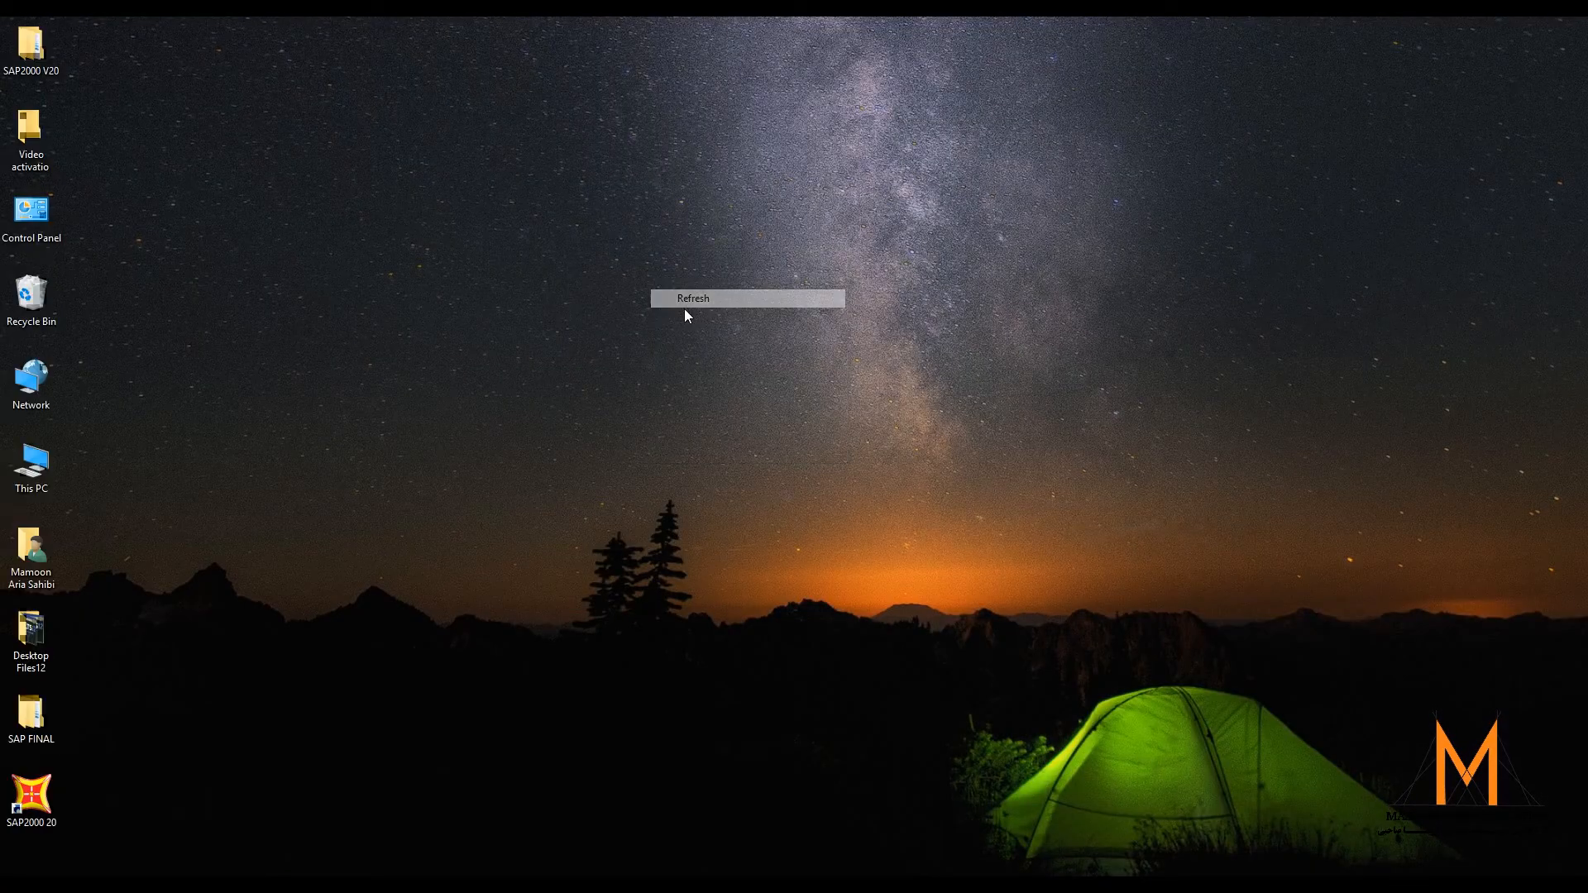
pyautogui.rightClick(41, 804)
pyautogui.click(80, 413)
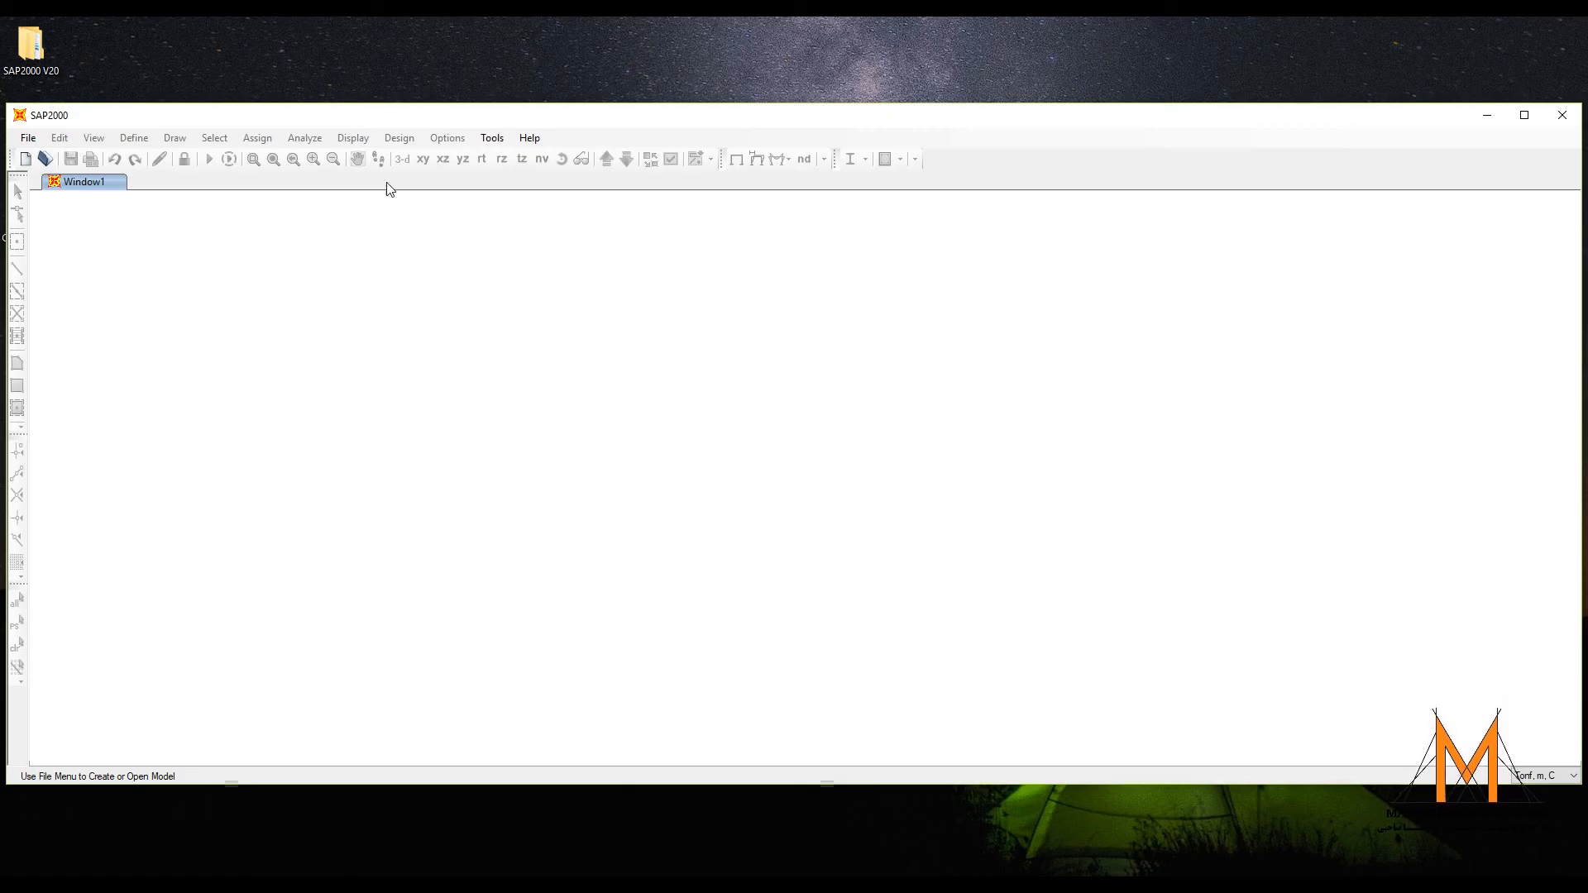
# - Start a new model in SAP2000
pyautogui.click(35, 142)
pyautogui.click(51, 155)
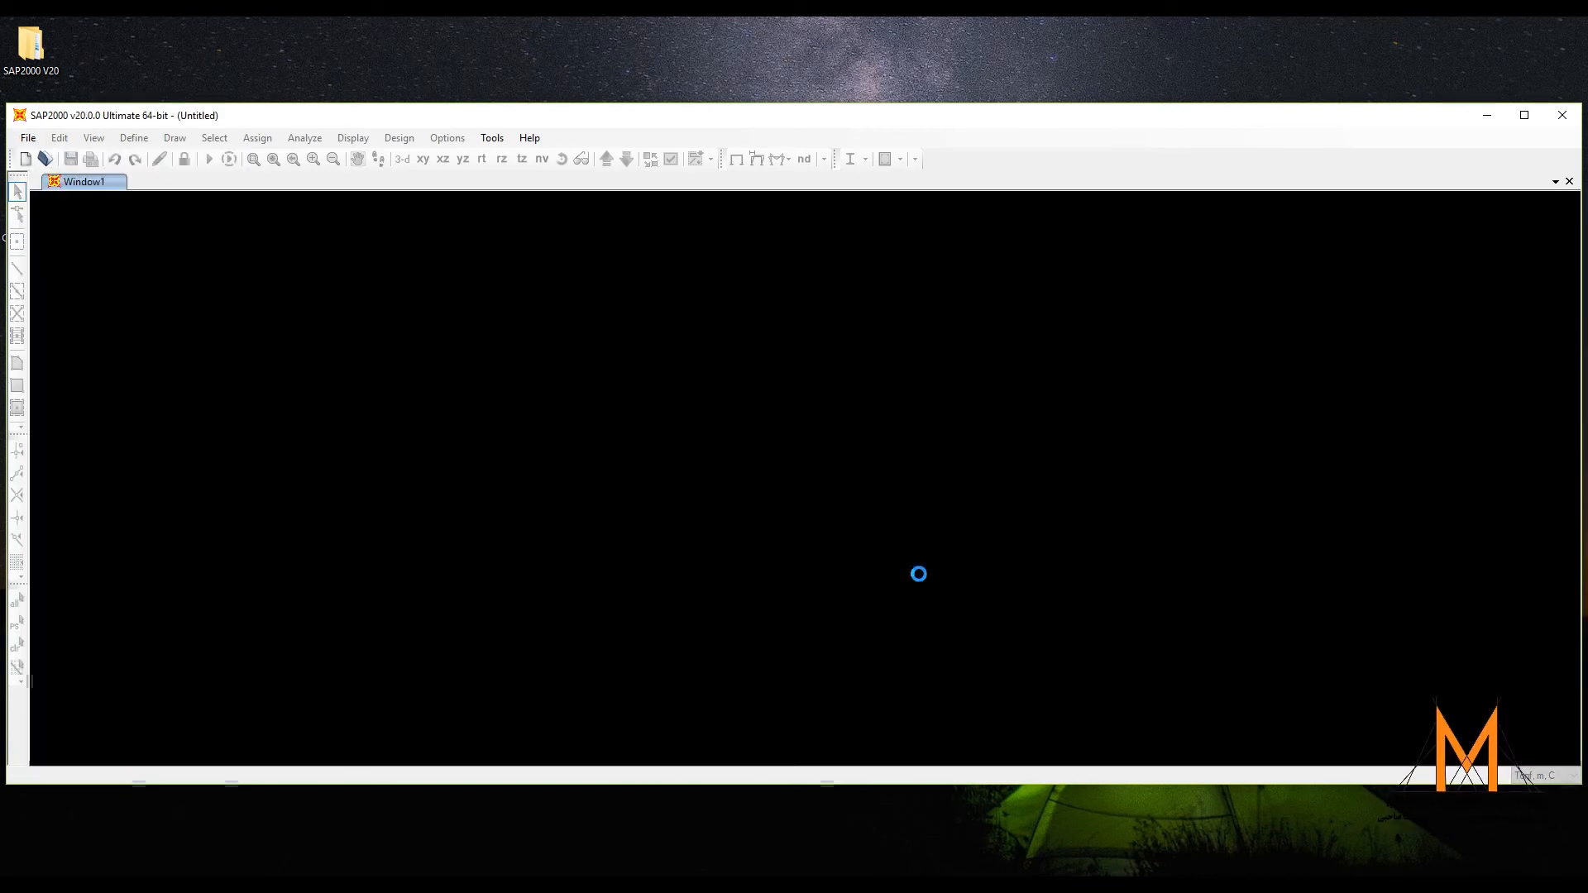
pyautogui.click(1080, 198)
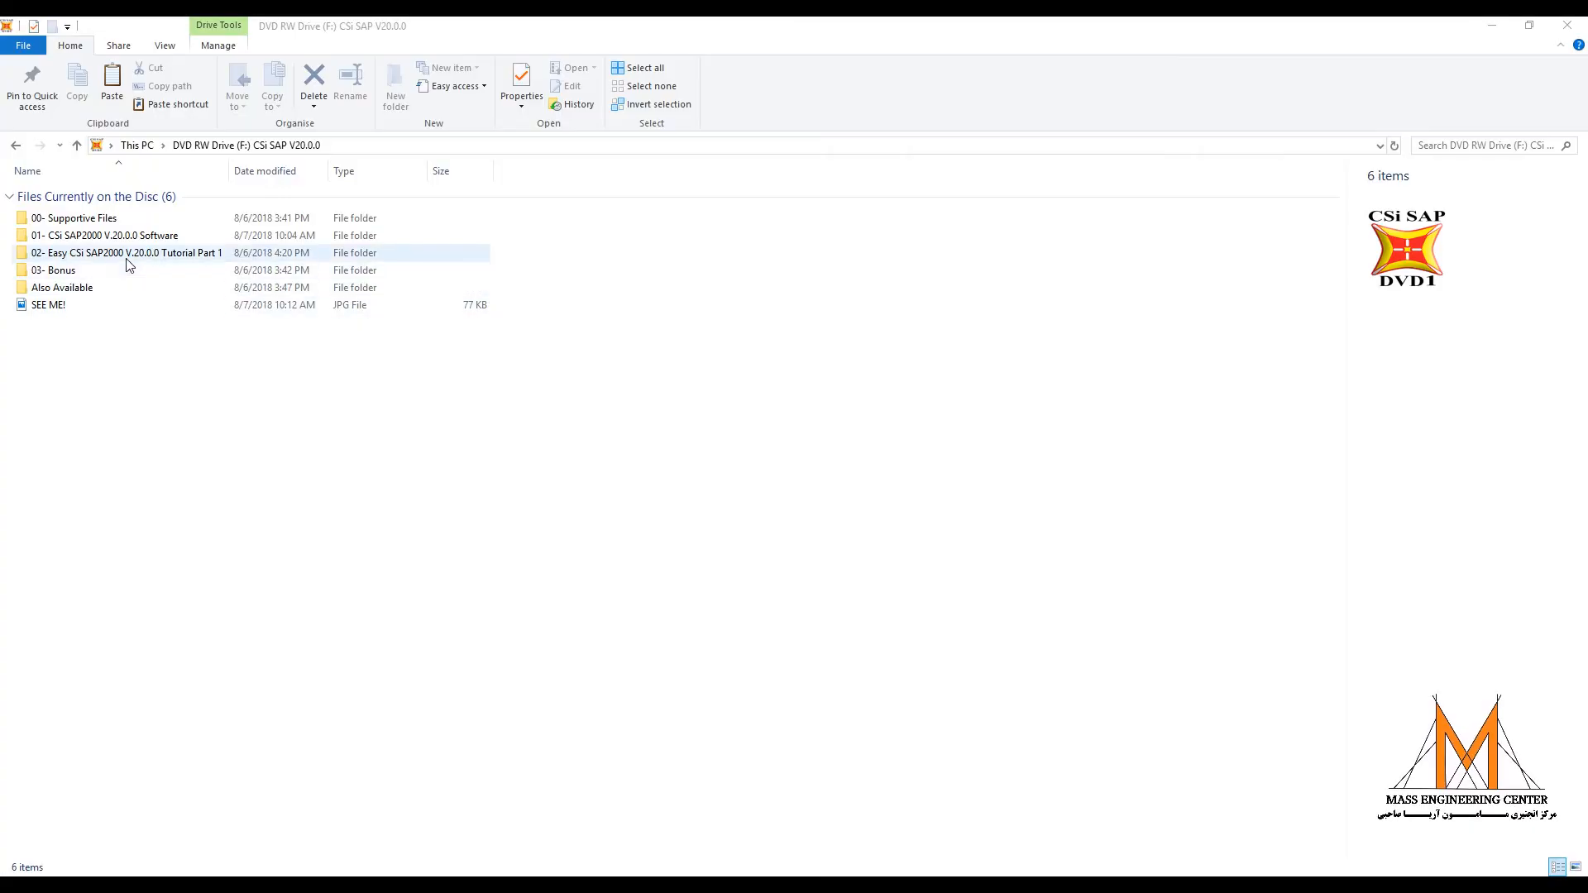
# - Open the image 1 CSi SAP Video Activation from the disc's 02- Easy CSi SAP2000 V.20.0.0 Tutorial Part 1 folder, in its 000 Read Me subfolder
pyautogui.click(127, 256)
pyautogui.doubleClick(127, 259)
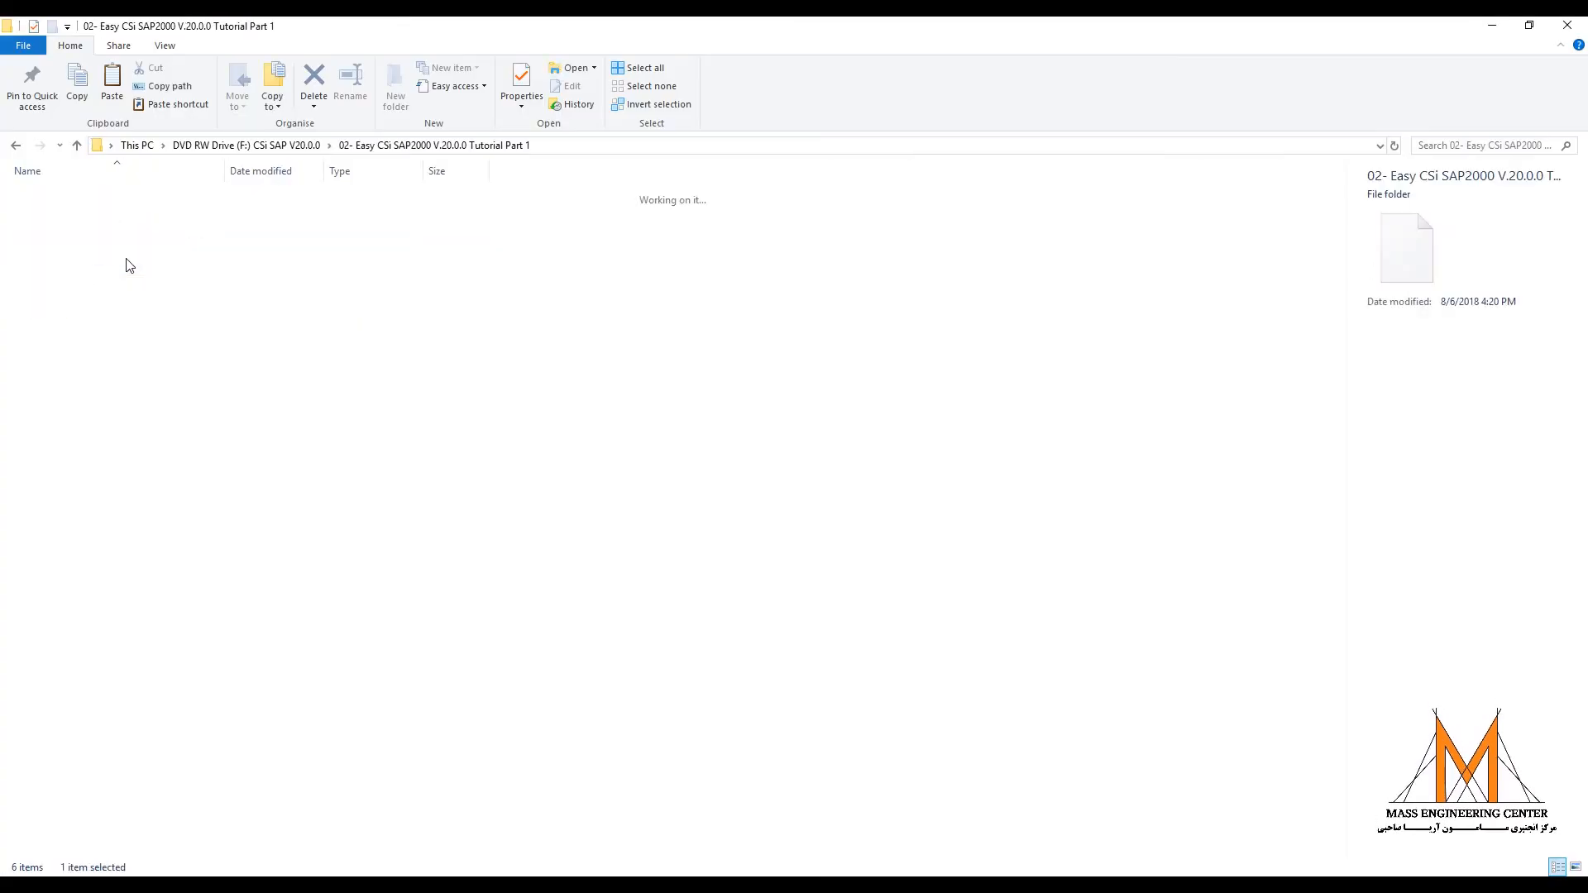
pyautogui.doubleClick(108, 221)
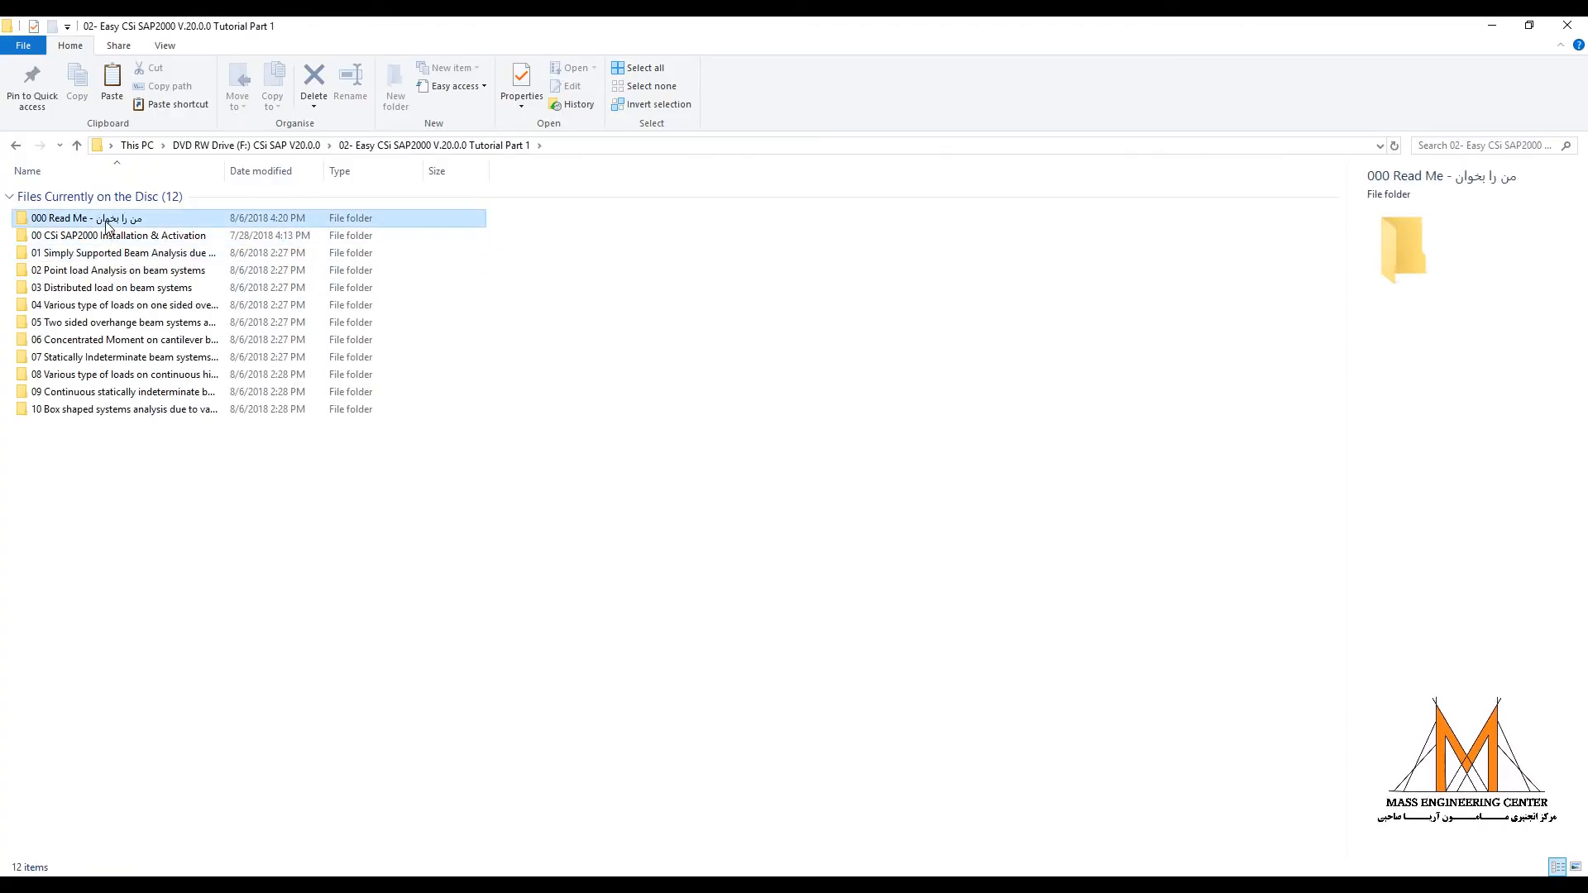
pyautogui.doubleClick(87, 219)
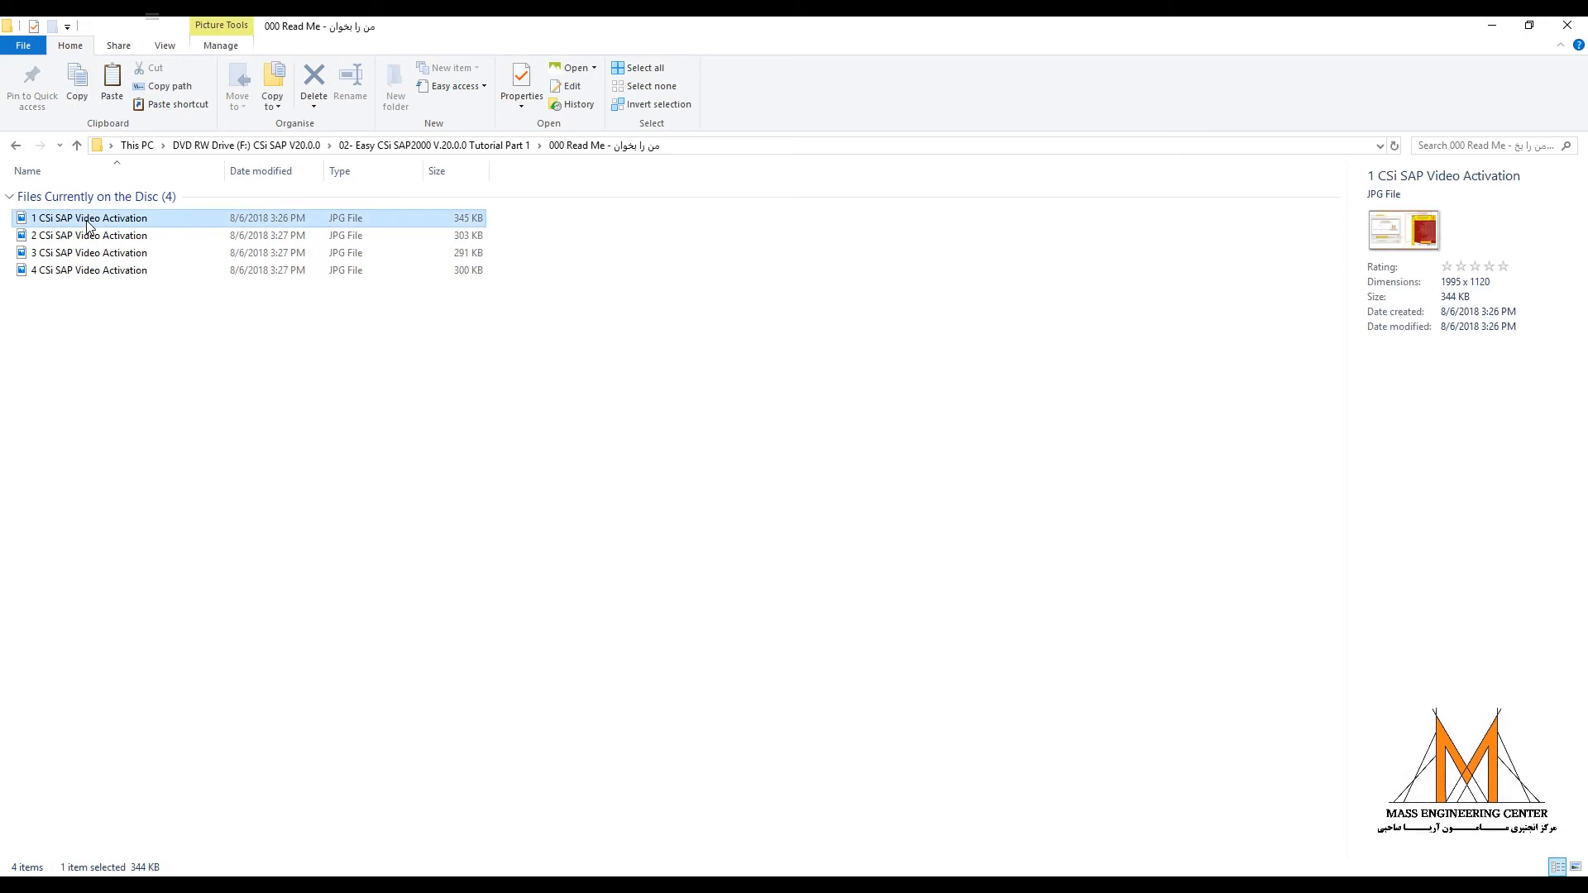
# - View the remaining CSi SAP Video Activation images 2 to 4 for the activation procedure and close the viewer
pyautogui.press('Right')
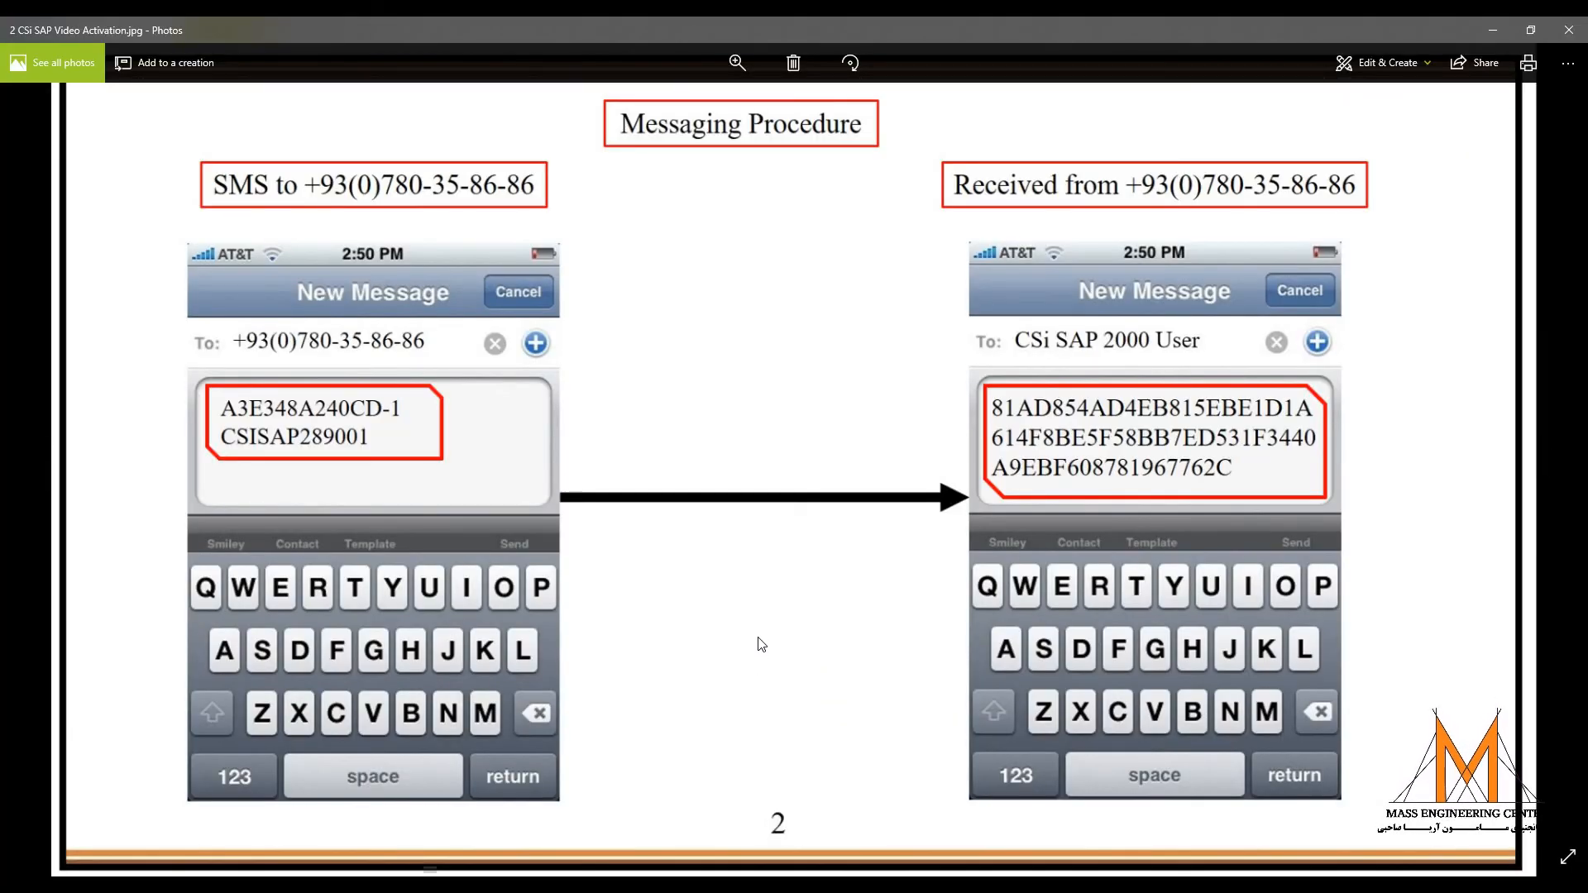
pyautogui.press('Right')
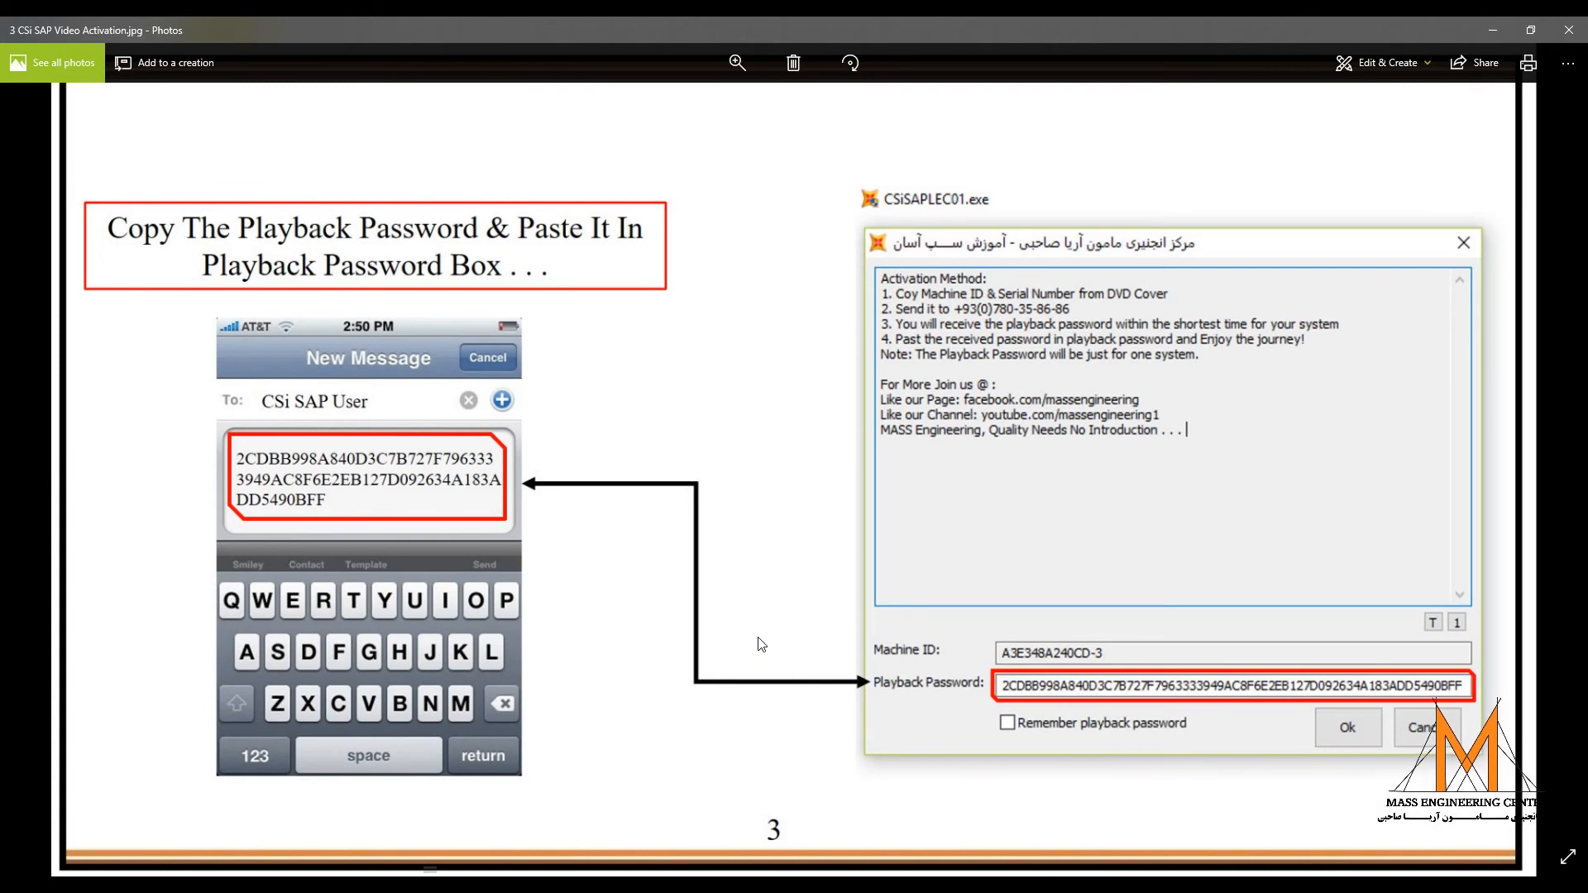
pyautogui.press('Right')
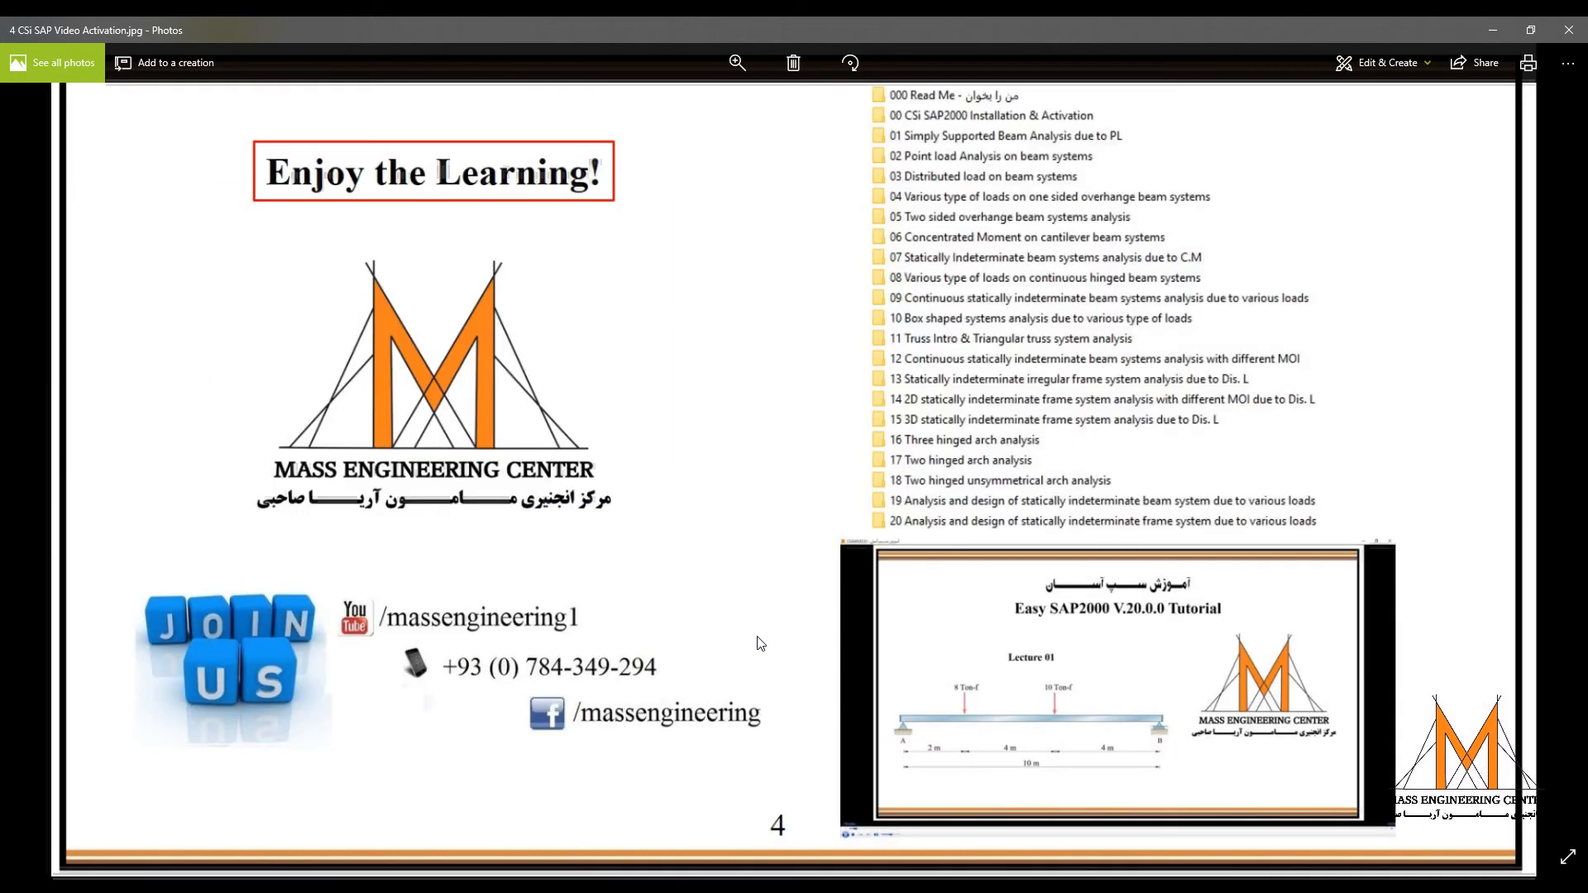
pyautogui.click(1566, 33)
# - Go back to the tutorial folder and open the 01 Simply Supported Beam Analysis due to PL folder
pyautogui.click(16, 146)
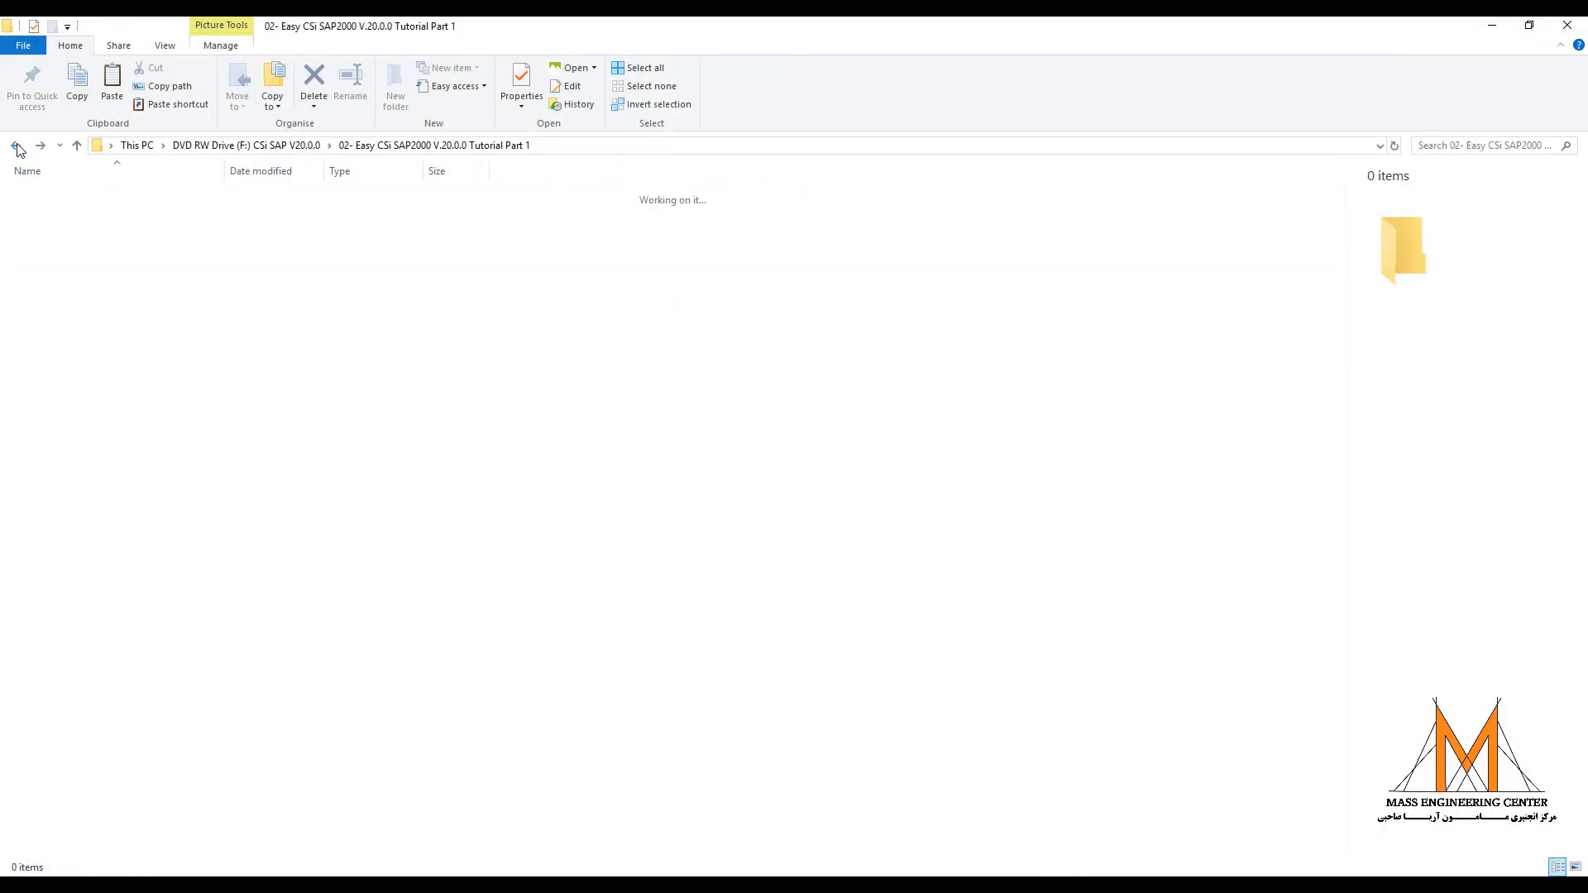
pyautogui.click(76, 254)
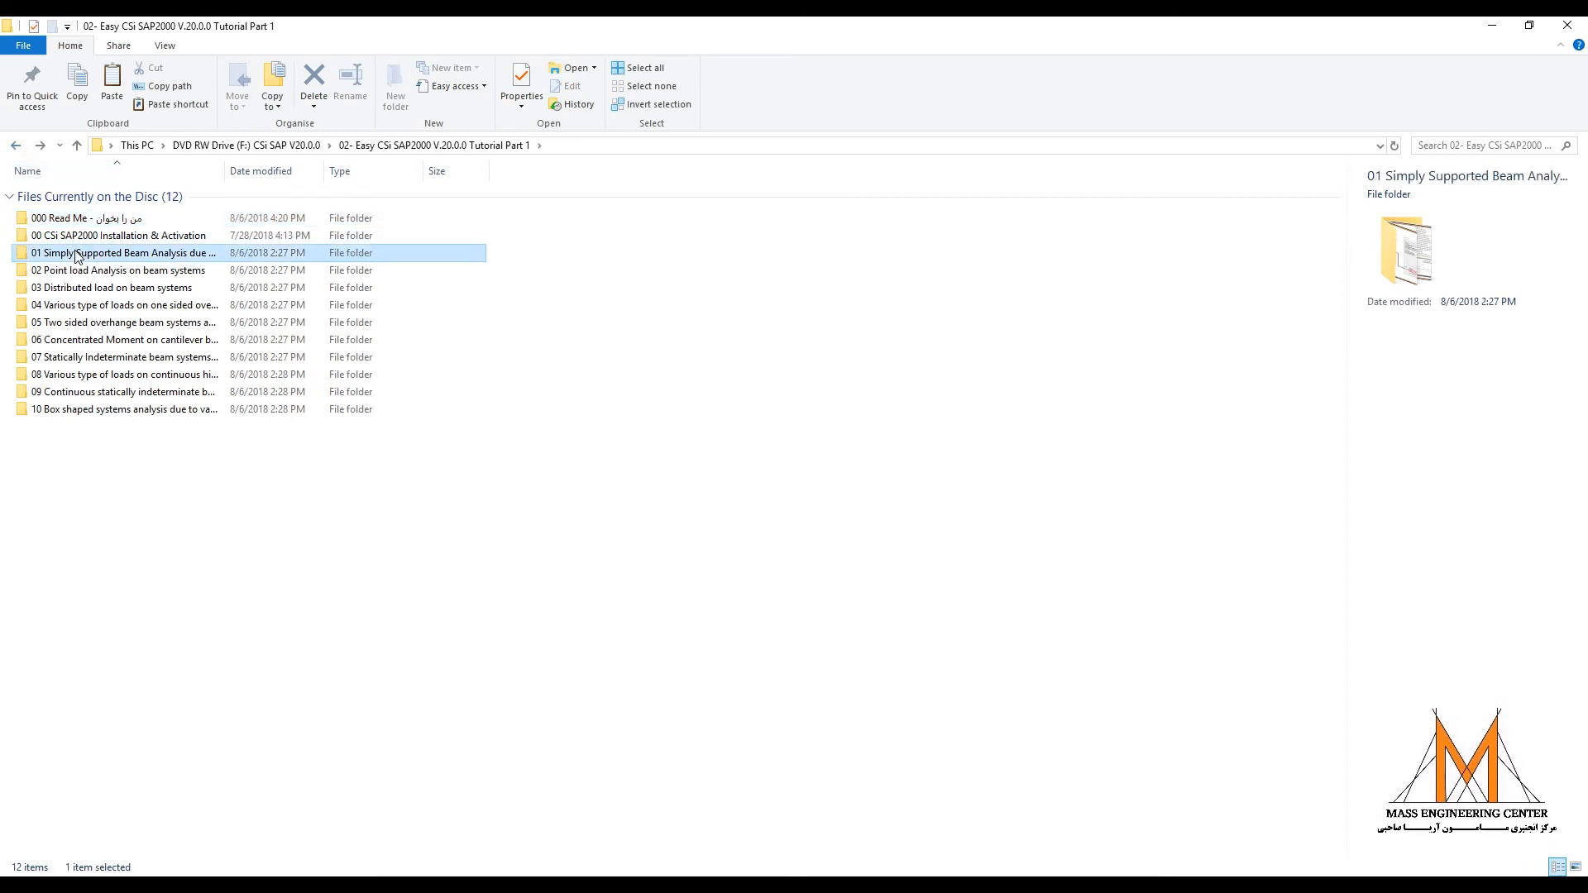
pyautogui.doubleClick(75, 254)
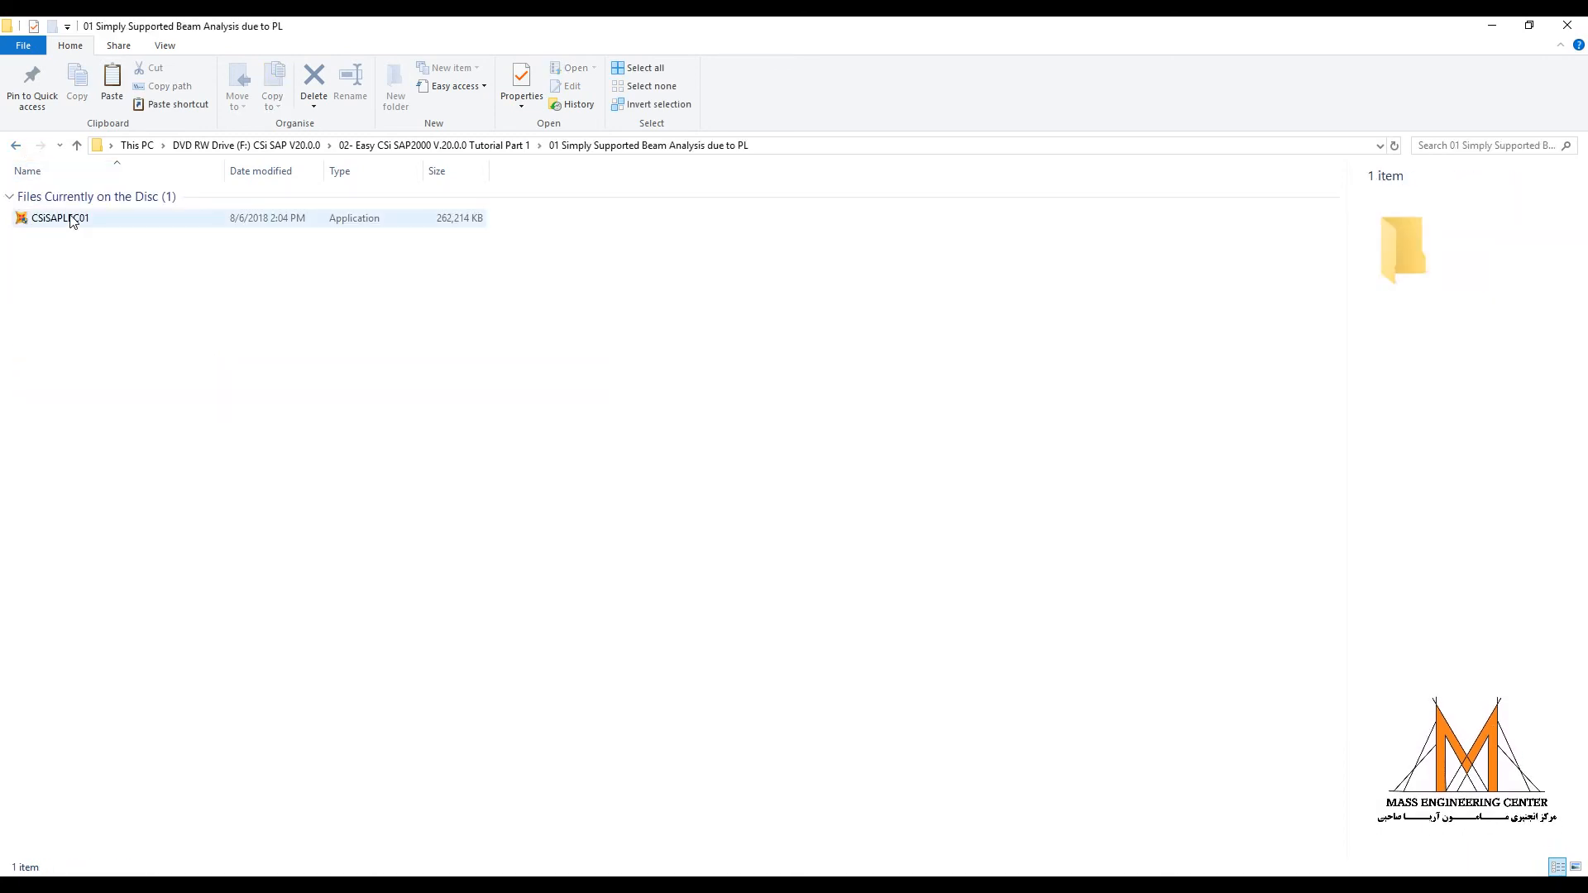
# - Launch the CSiSAPLEC01 lecture and paste the playback password with Remember playback password enabled
pyautogui.doubleClick(72, 220)
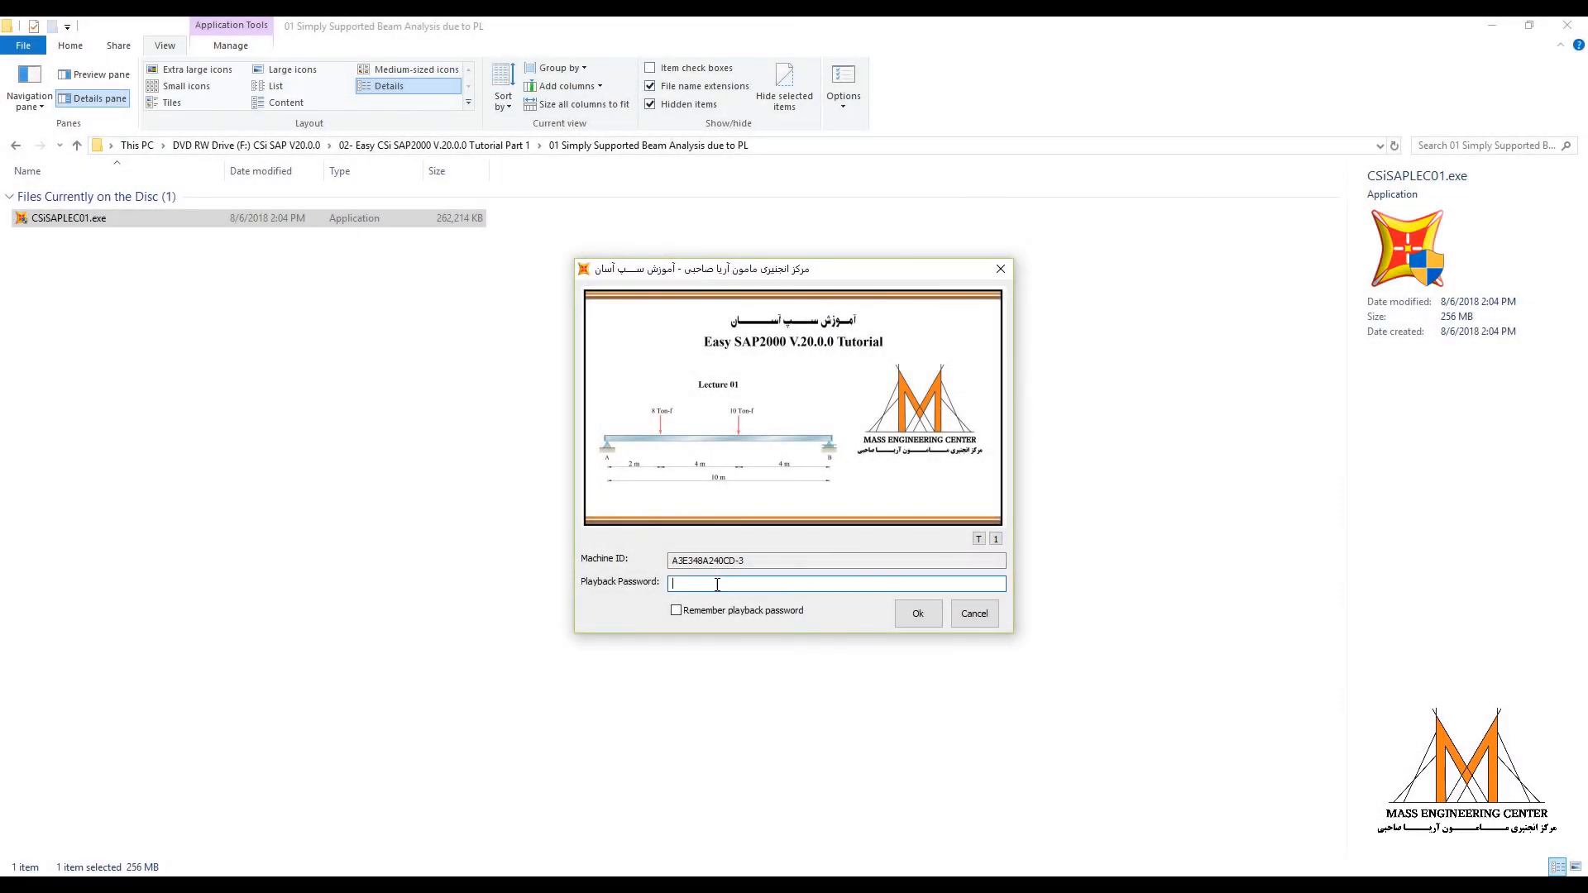
pyautogui.hotkey('ctrl', 'v')
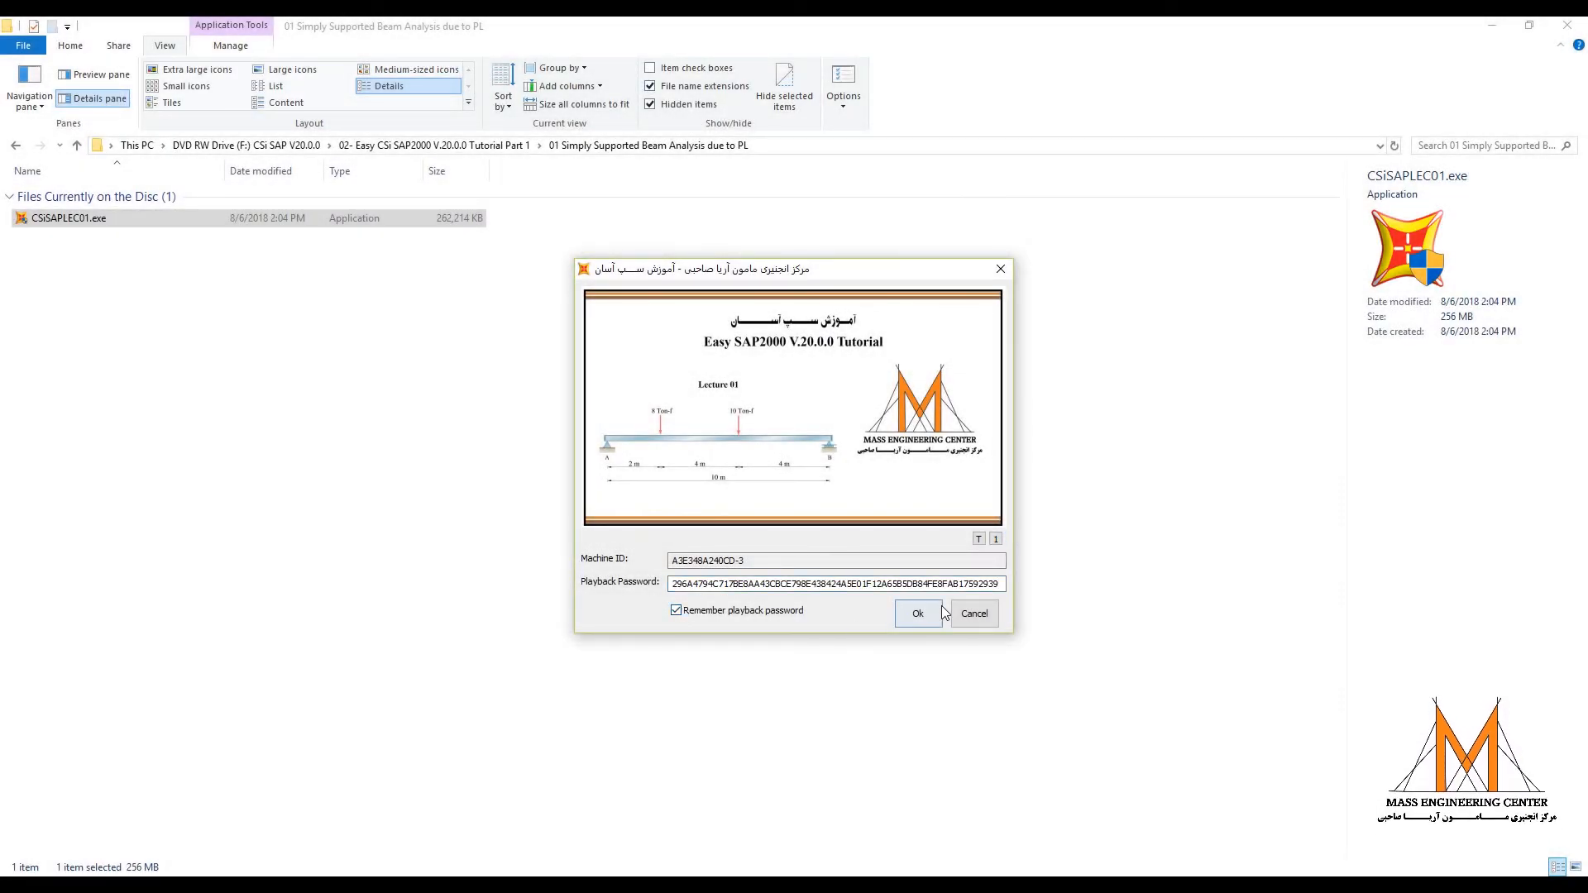